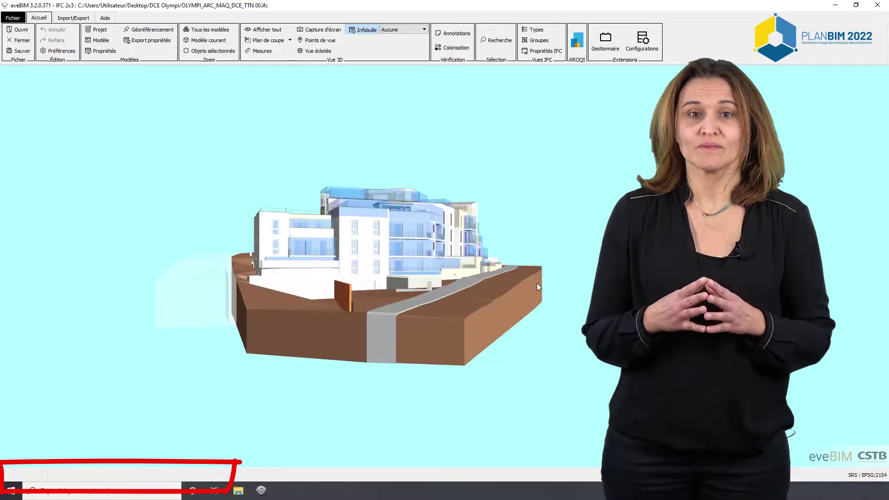
Hide the terrain block surrounding the building in the 3D view
scroll(533, 285, up, 4)
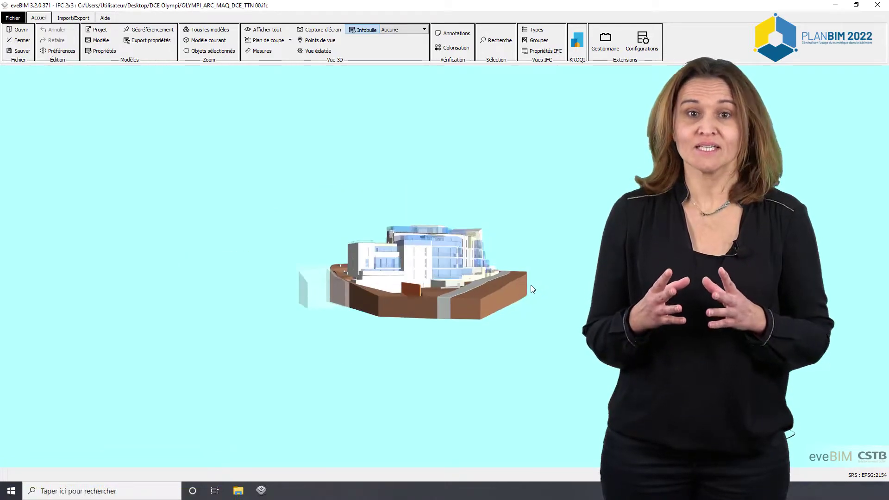
drag(426, 281, 379, 283)
drag(504, 275, 387, 326)
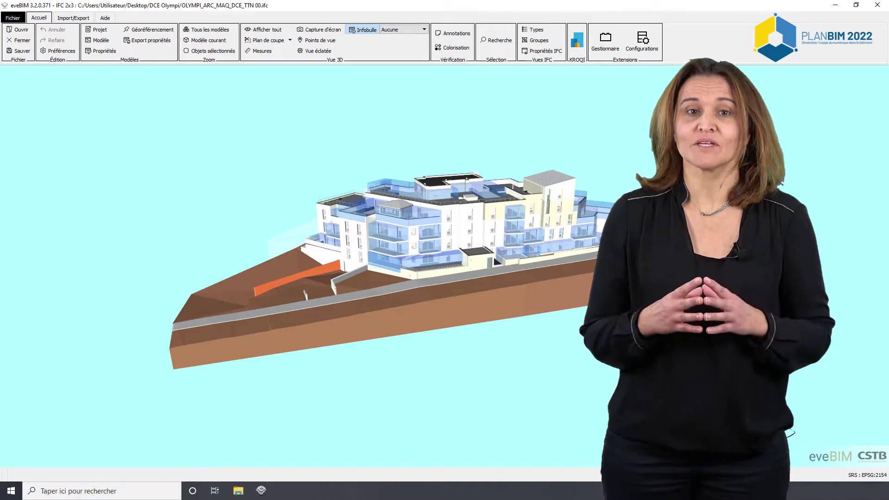
scroll(579, 283, up, 3)
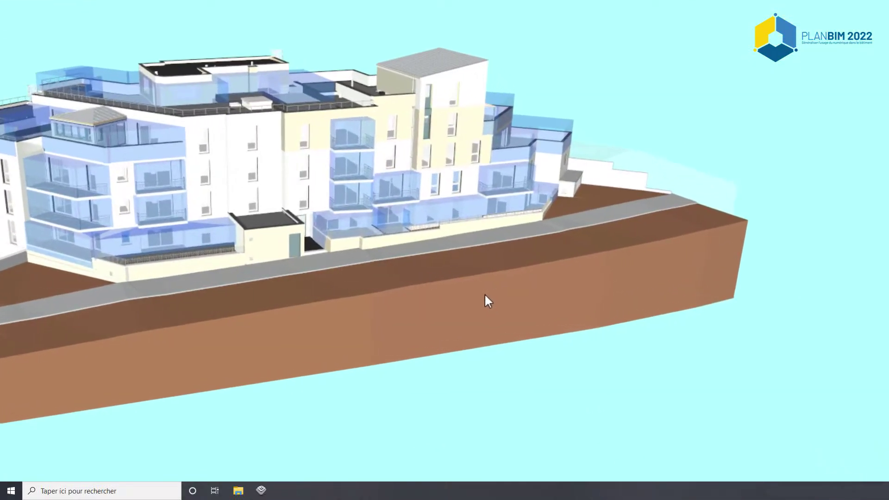
click(478, 318)
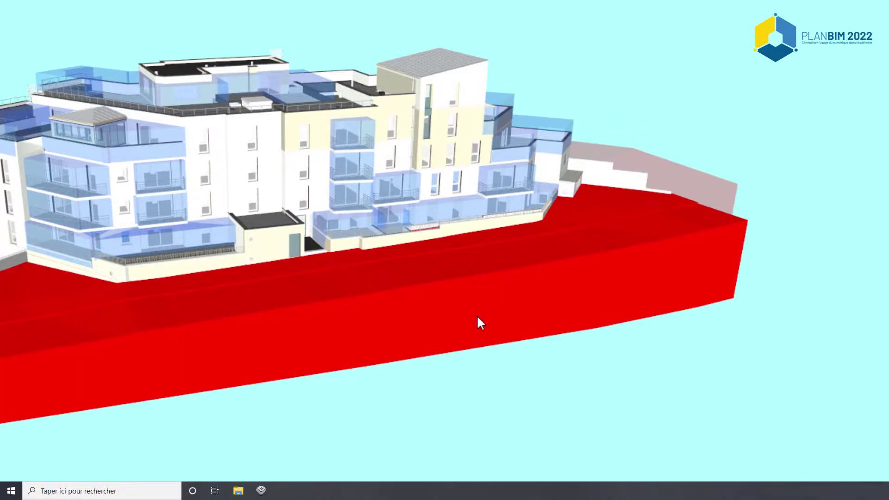
right_click(477, 317)
mouse_move(520, 390)
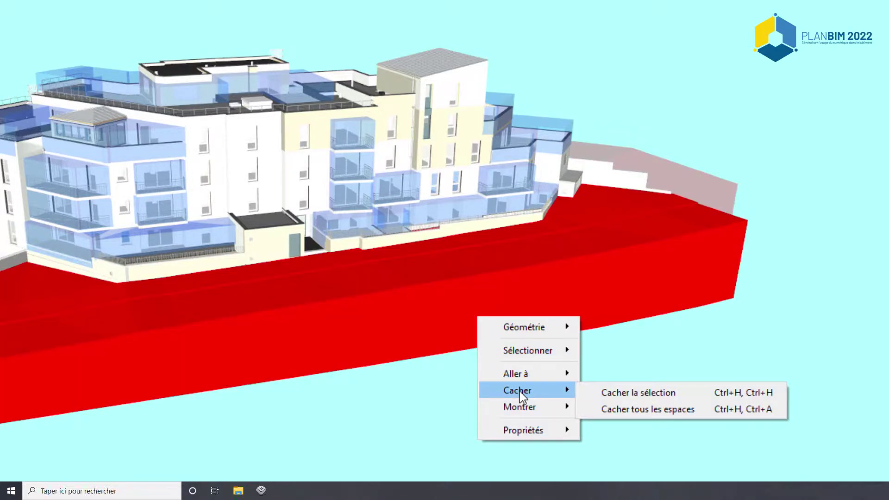
click(602, 392)
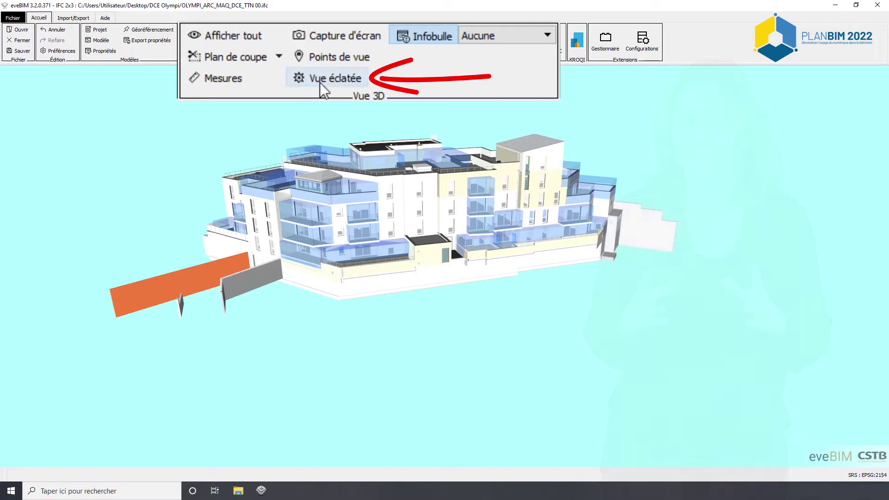
Spread the building's storeys apart vertically in an exploded view, collapse them together again and leave the exploded view
click(320, 79)
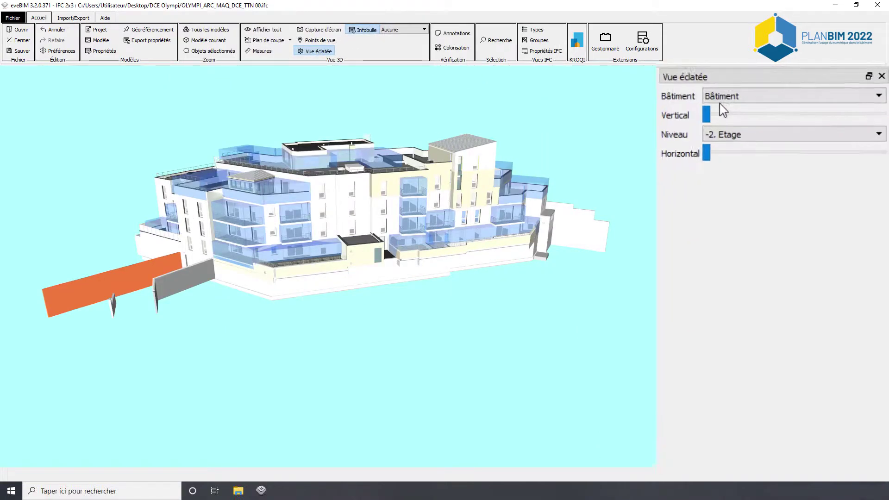
drag(785, 92, 793, 92)
drag(682, 128, 750, 129)
mouse_move(288, 346)
mouse_down()
mouse_move(302, 249)
mouse_move(287, 338)
mouse_up()
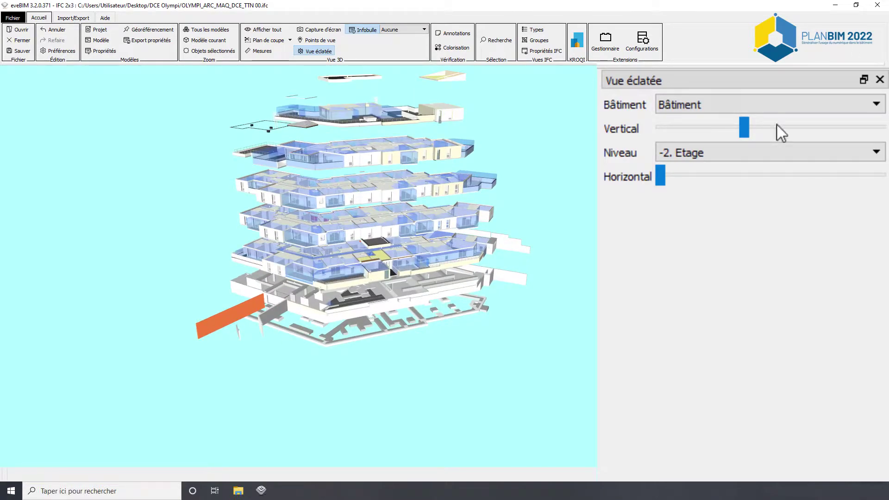
drag(743, 126, 646, 130)
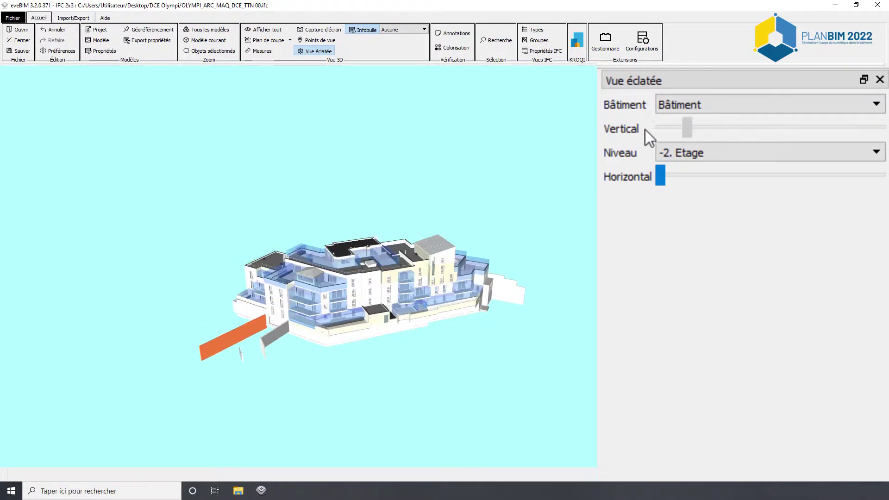
click(880, 80)
Hide all the blue space volumes in the building model
scroll(533, 375, up, 2)
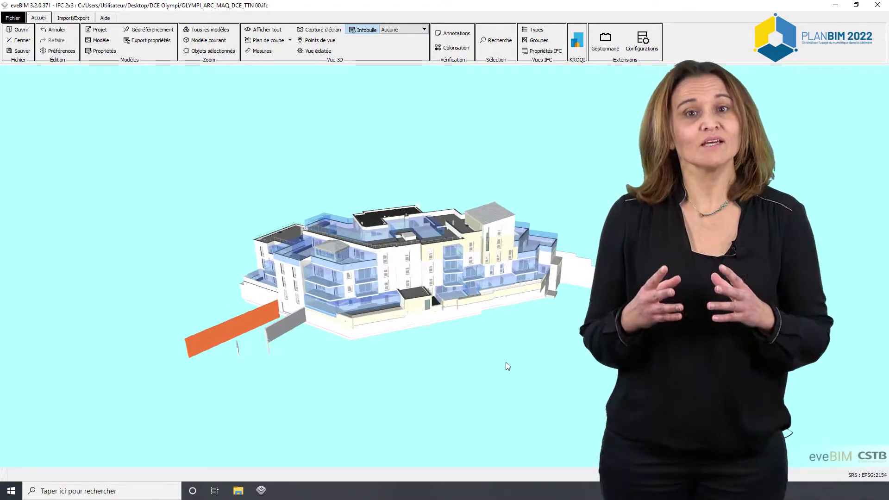
scroll(529, 375, up, 3)
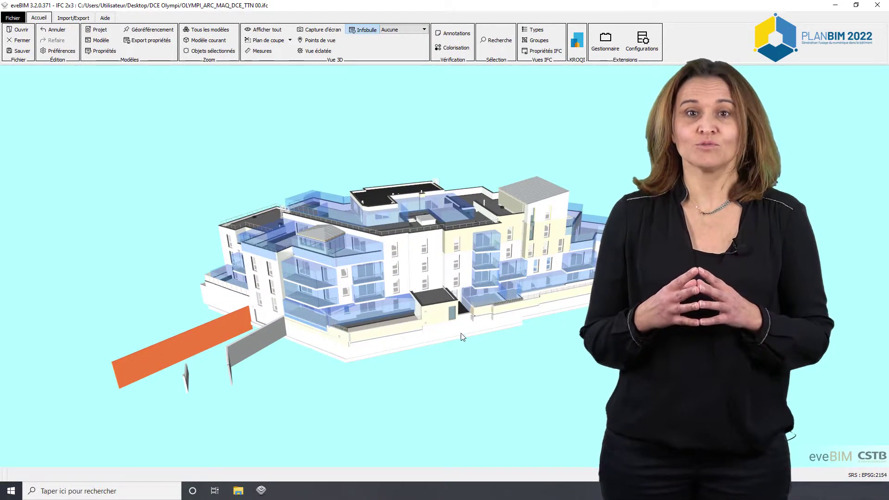
scroll(502, 259, up, 2)
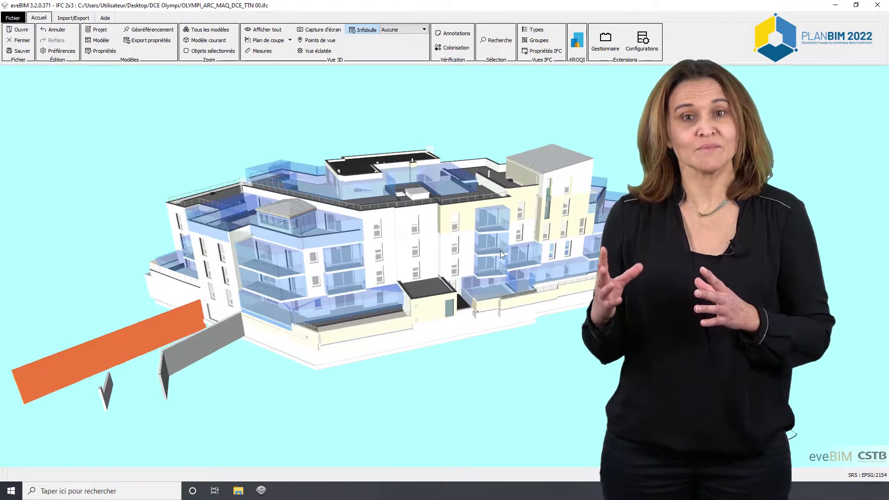
scroll(499, 266, up, 2)
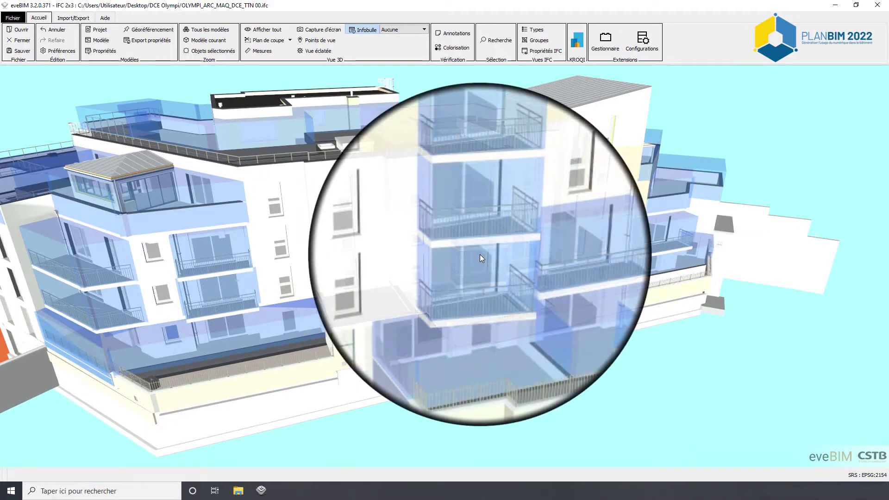
click(480, 255)
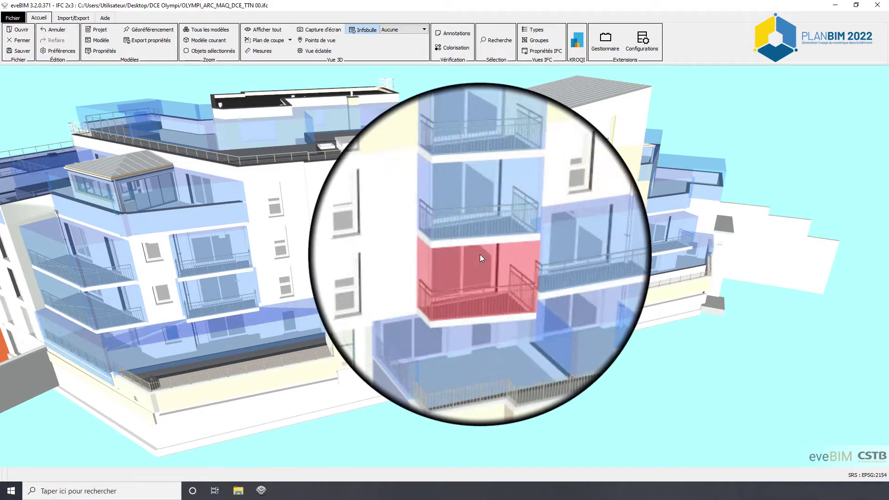
right_click(480, 254)
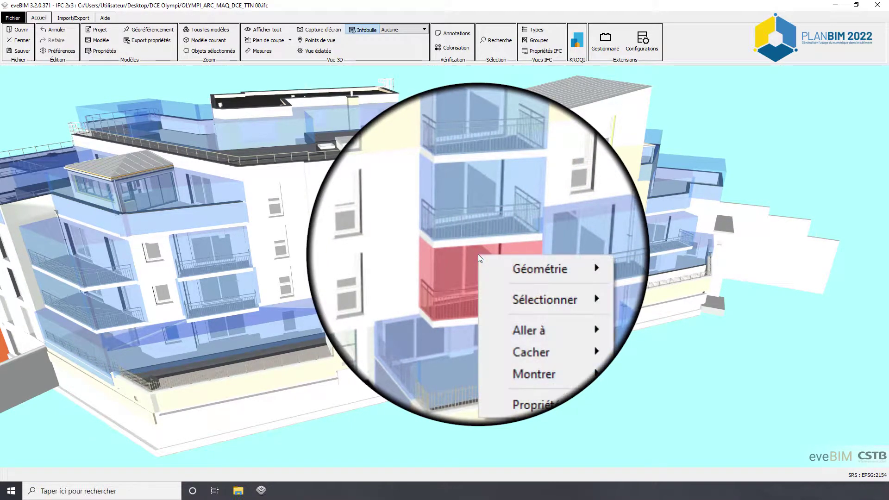
mouse_move(501, 301)
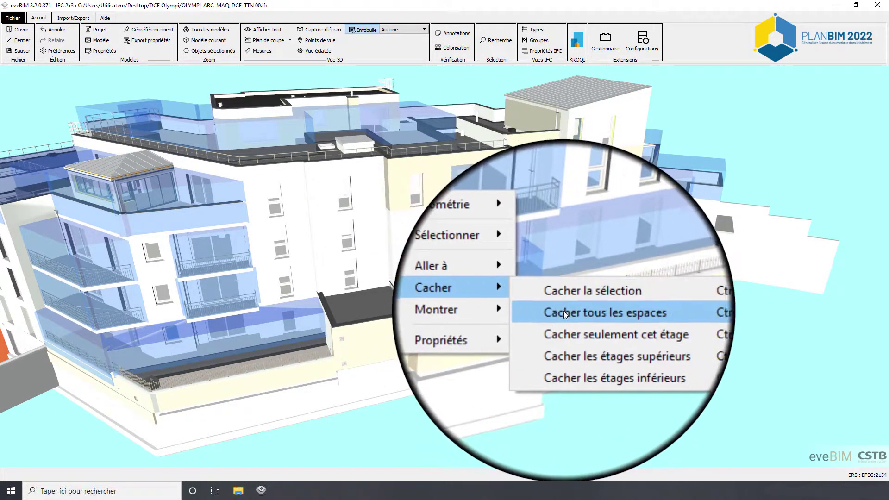
click(564, 254)
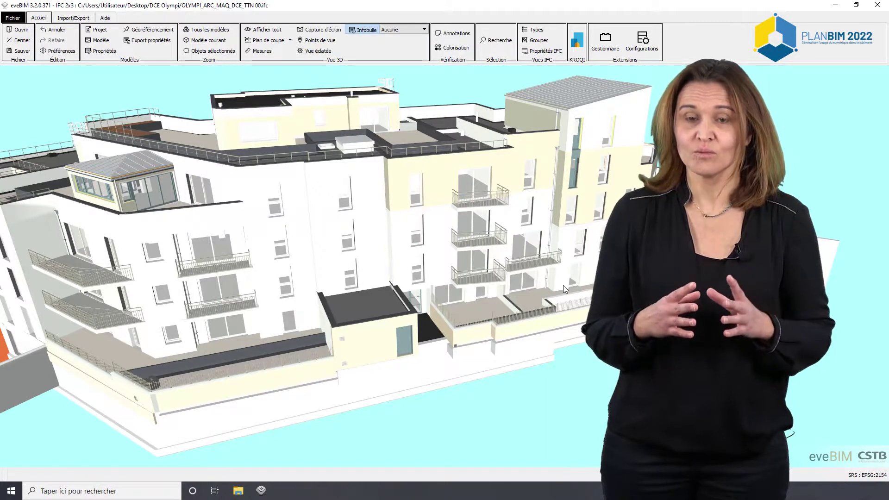
Examine the properties of the white facade wall beside the balconies, in particular its Numéro article and Numéro de LOT
click(440, 261)
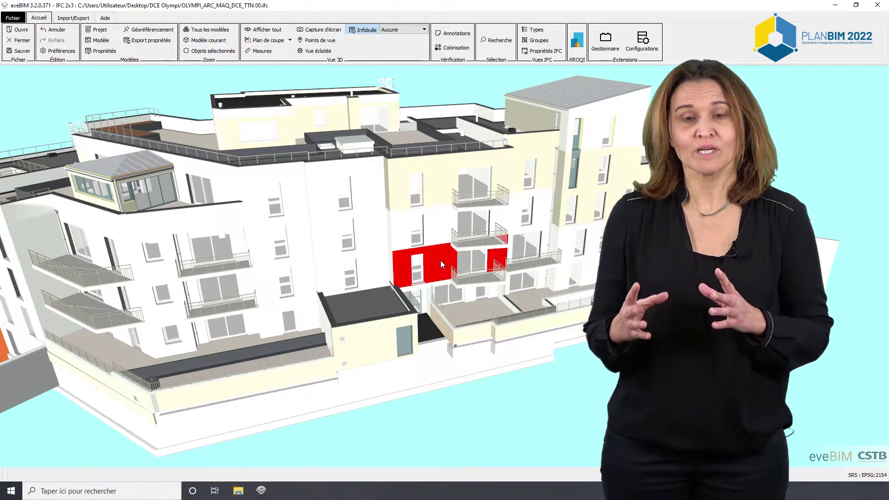
click(101, 51)
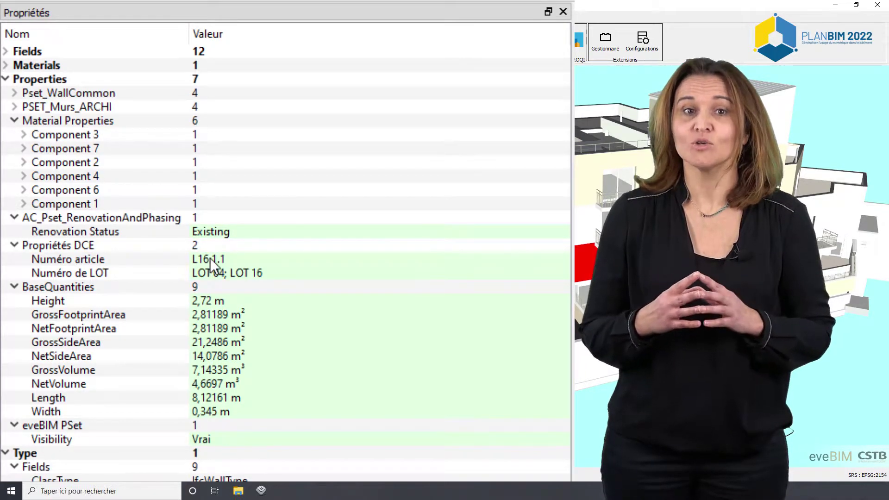
click(221, 256)
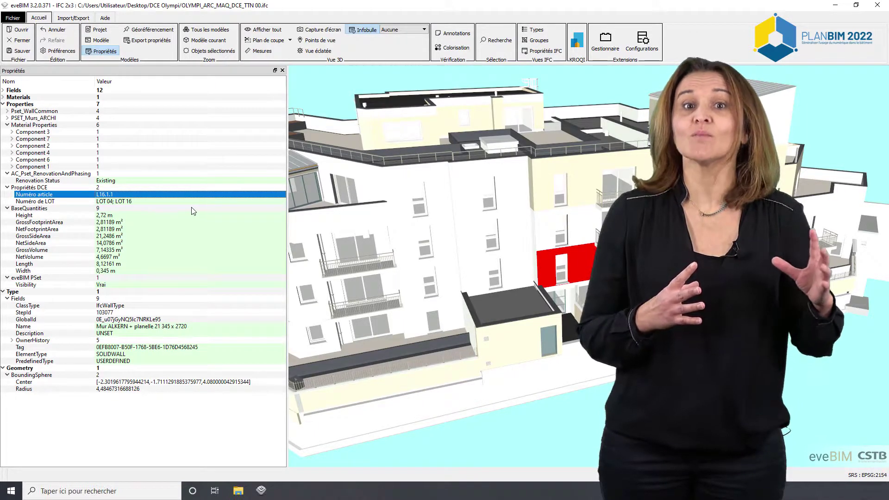
click(157, 202)
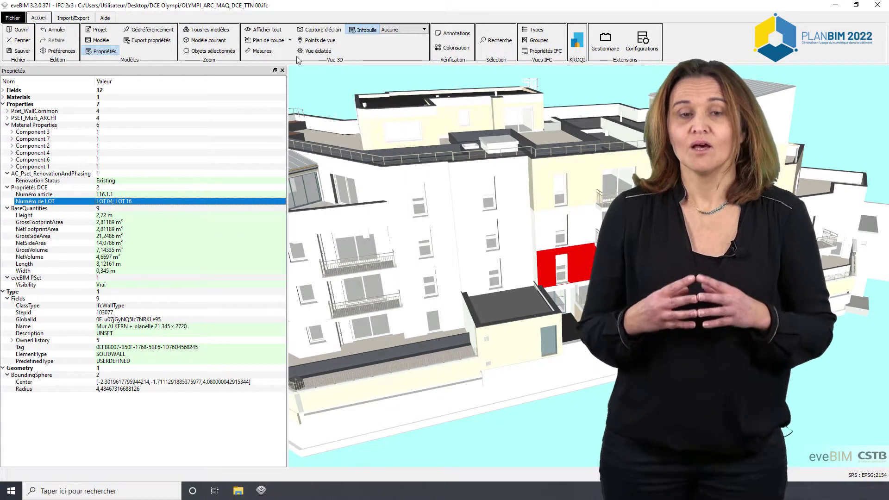
click(283, 70)
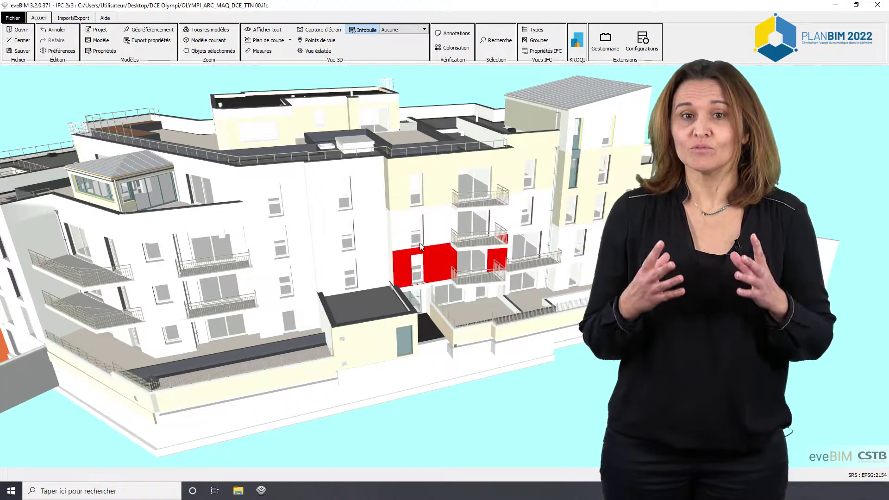
Open the tooltip configurations for editing and name the property display configuration "maquette ARC"
click(423, 29)
click(394, 55)
triple_click(447, 233)
text(maquette ARC)
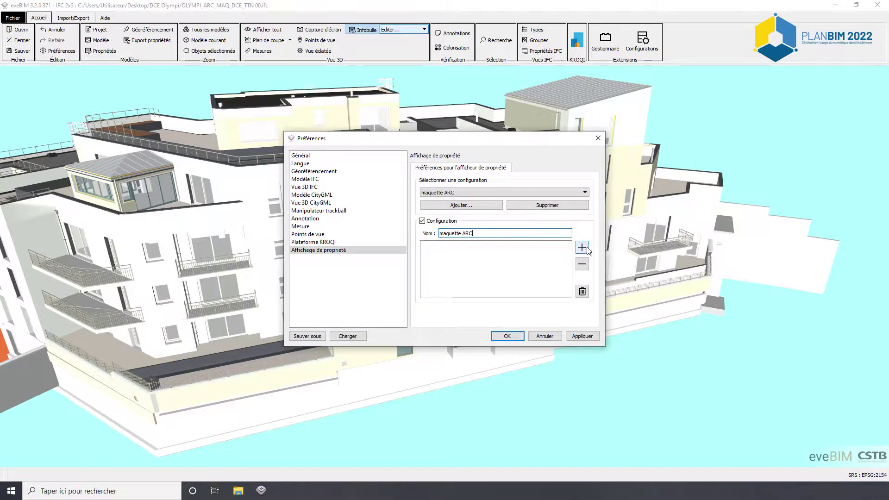
Add the properties to display to the "maquette ARC" tooltip configuration and apply the preferences
click(582, 247)
click(383, 229)
click(383, 230)
scroll(388, 238, down, 1)
click(392, 236)
click(392, 245)
click(392, 252)
click(392, 260)
scroll(408, 259, down, 1)
double_click(440, 261)
click(502, 195)
click(582, 336)
click(508, 336)
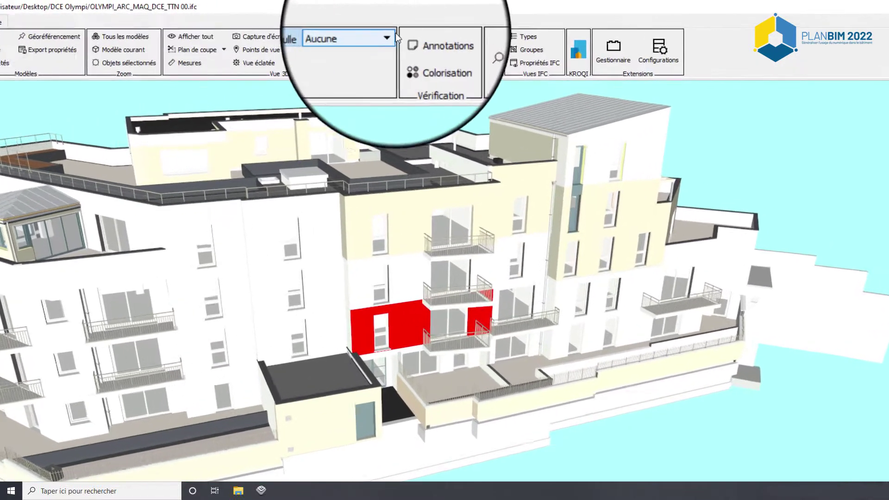
Activate the "maquette ARC" tooltip configuration and display the tooltip on the selected facade wall
click(394, 35)
click(336, 77)
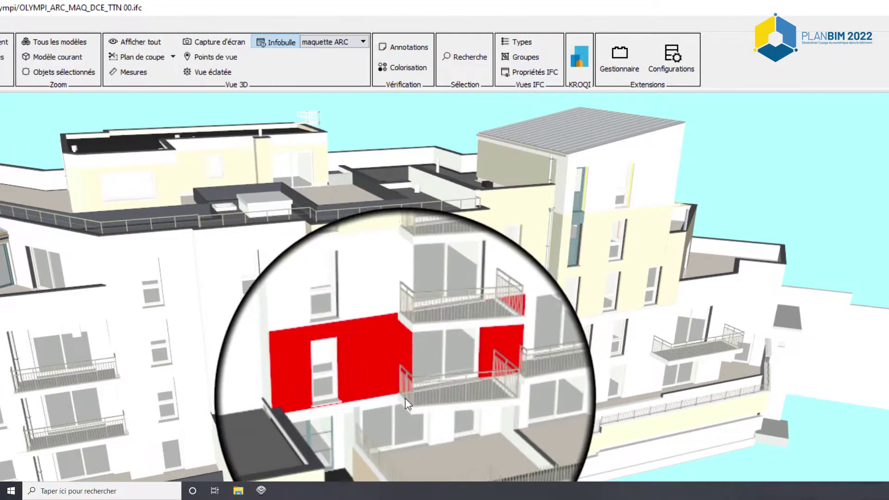
mouse_move(393, 376)
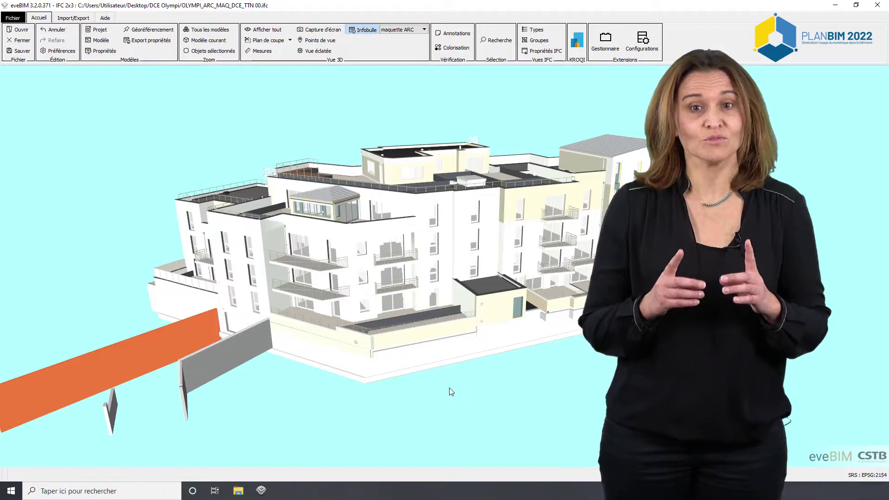
Colour the model's elements by the Numéro de LOT property from Propriétés DCE
scroll(449, 388, up, 1)
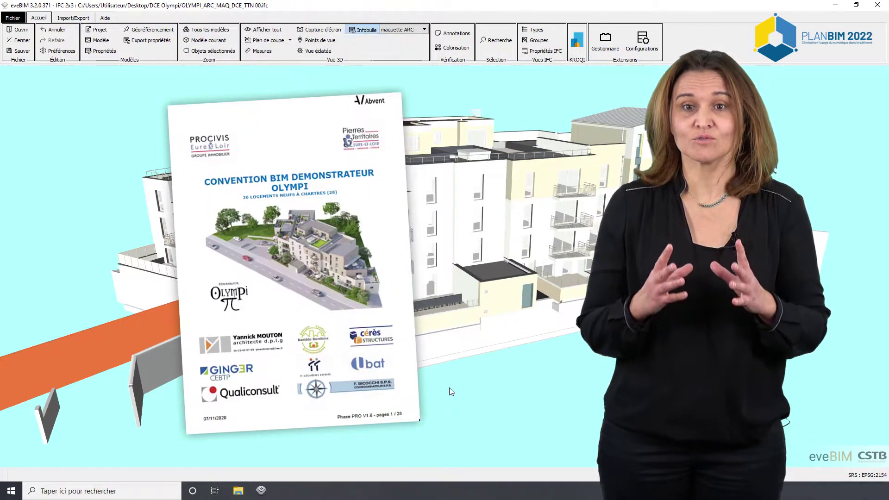
scroll(449, 387, up, 1)
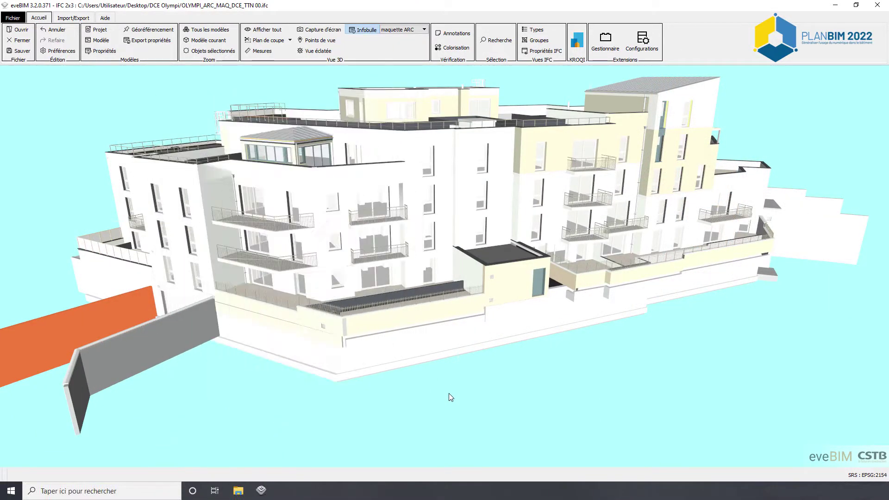
click(445, 47)
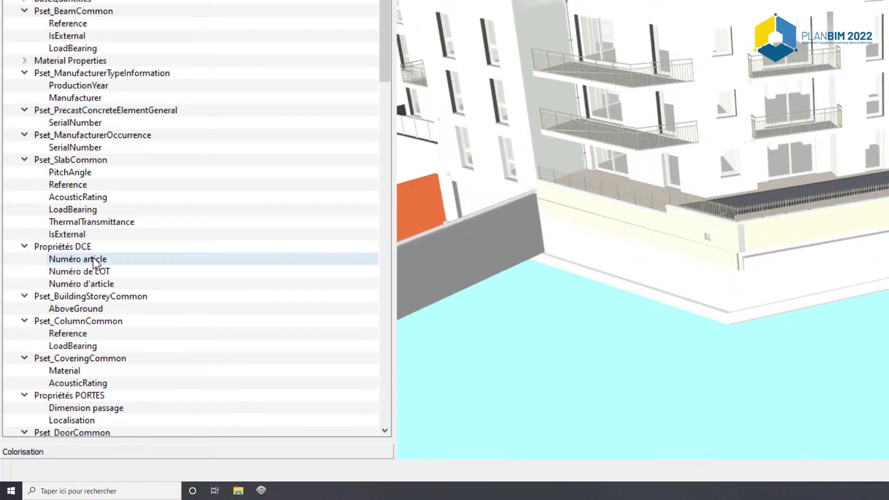
click(99, 272)
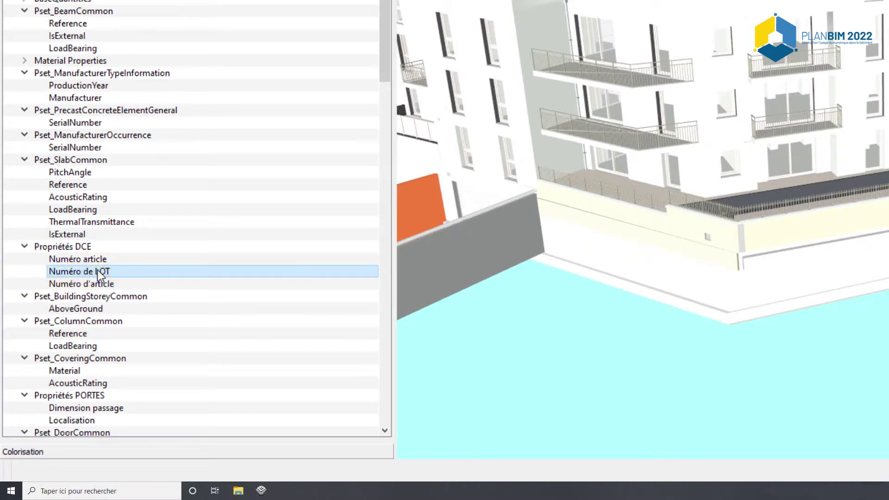
click(50, 452)
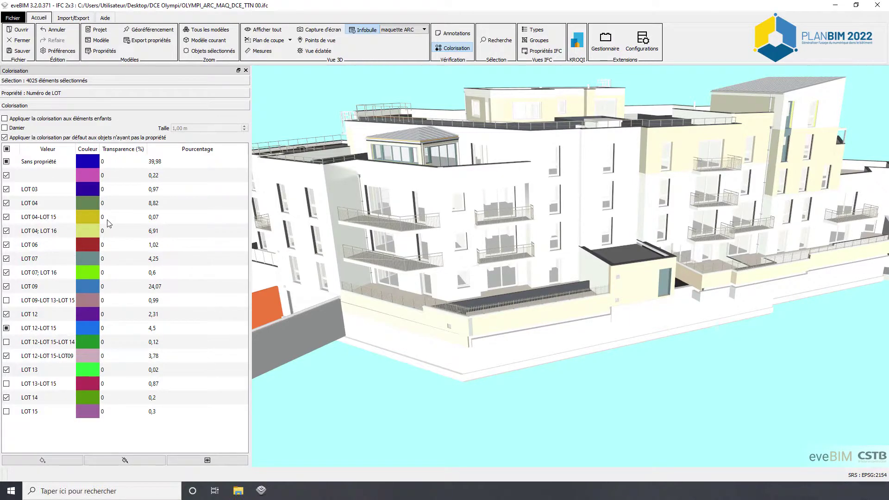
click(43, 460)
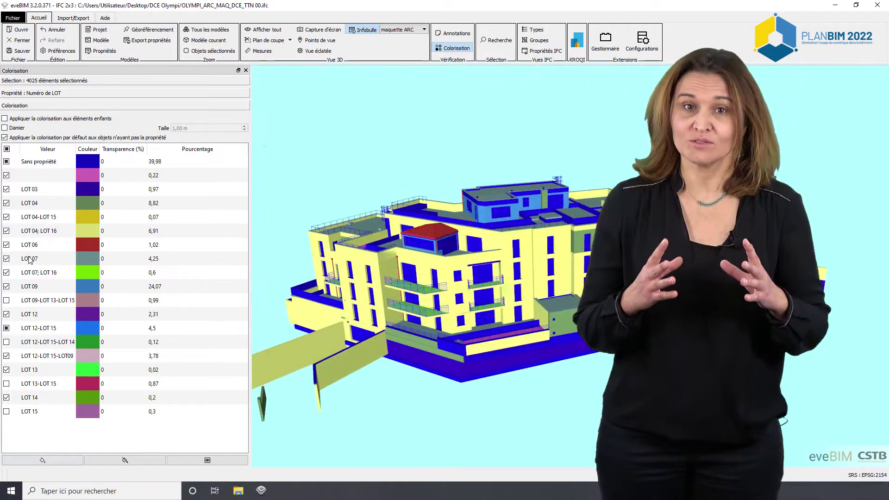
Show only the coloured elements with the values "LOT 04; LOT 16" and "LOT 07; LOT 16"
click(13, 158)
click(13, 158)
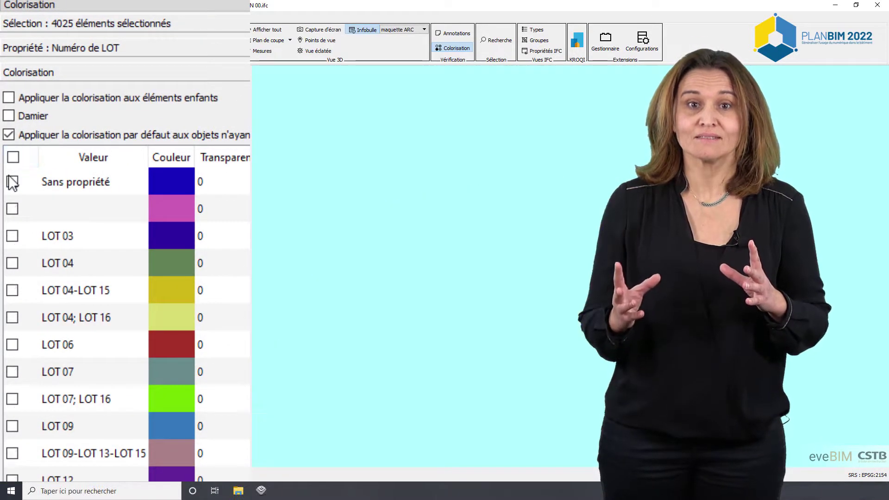
click(12, 317)
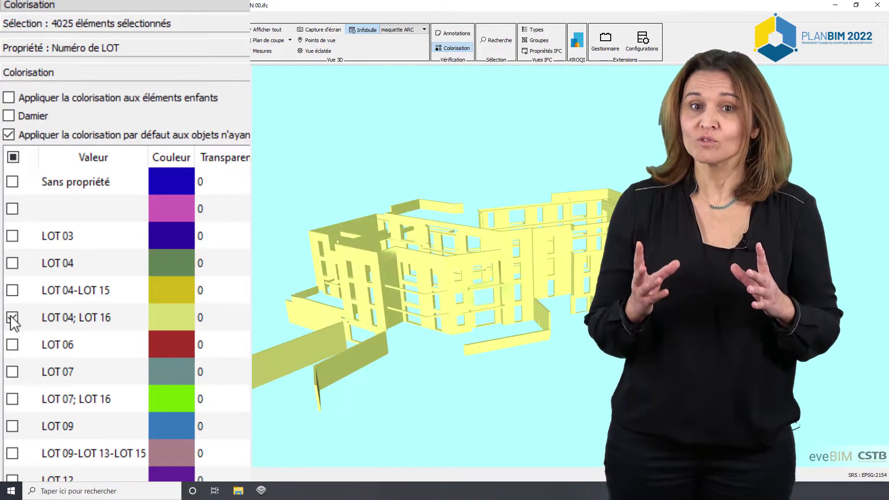
click(13, 399)
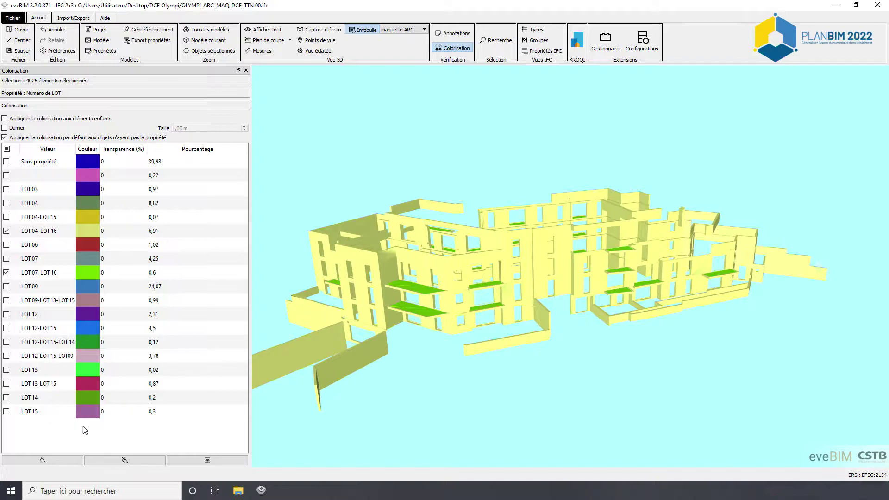
Change the colour of the "LOT 04; LOT 16" value to light violet #aaaaff and reapply the colouring to the model
drag(481, 343, 582, 385)
scroll(558, 375, up, 3)
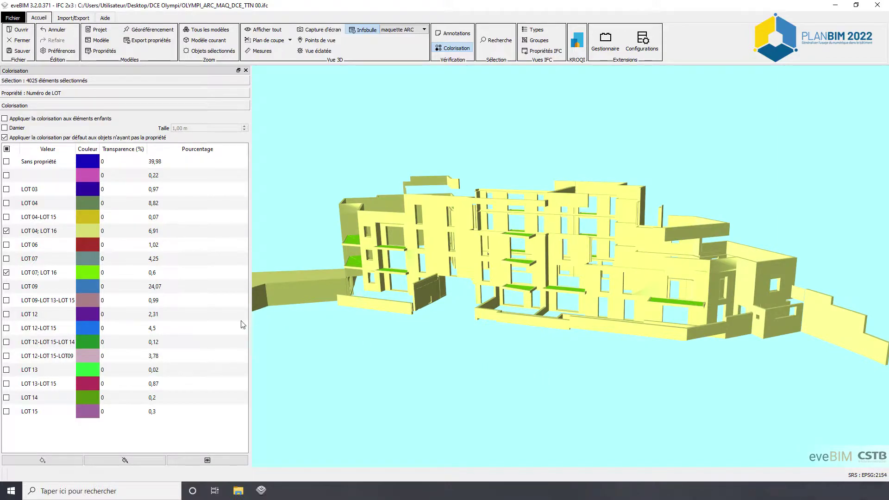
double_click(82, 229)
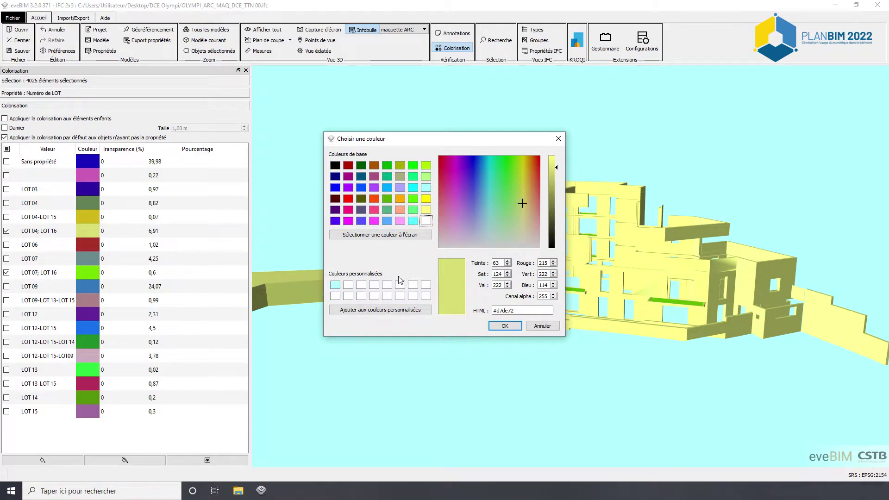
click(401, 188)
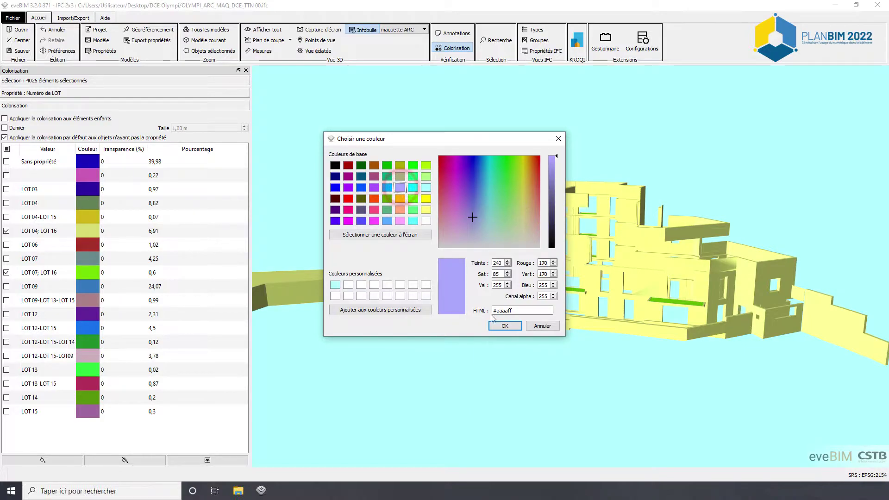
click(504, 326)
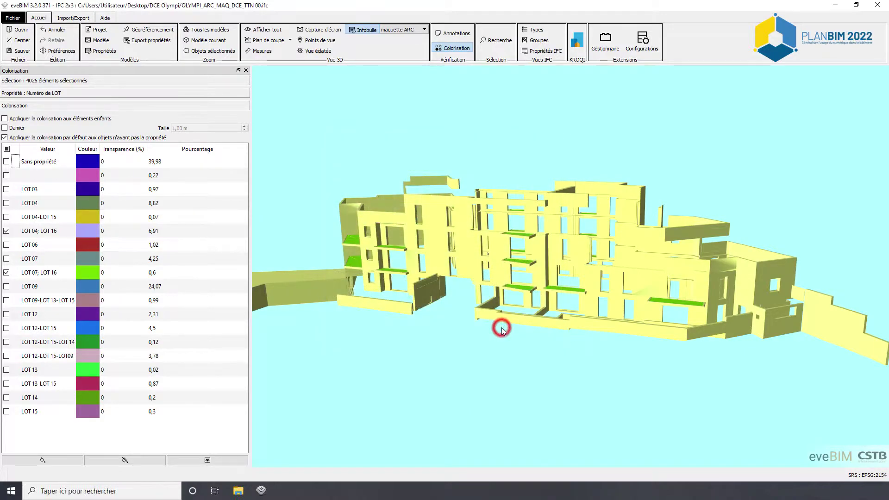
click(45, 461)
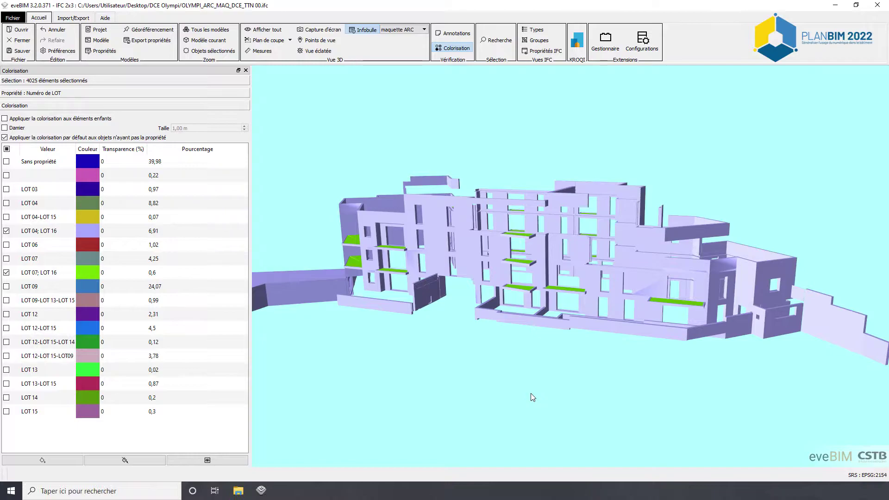
Remove the colouring from the model and display all of its elements again
click(125, 461)
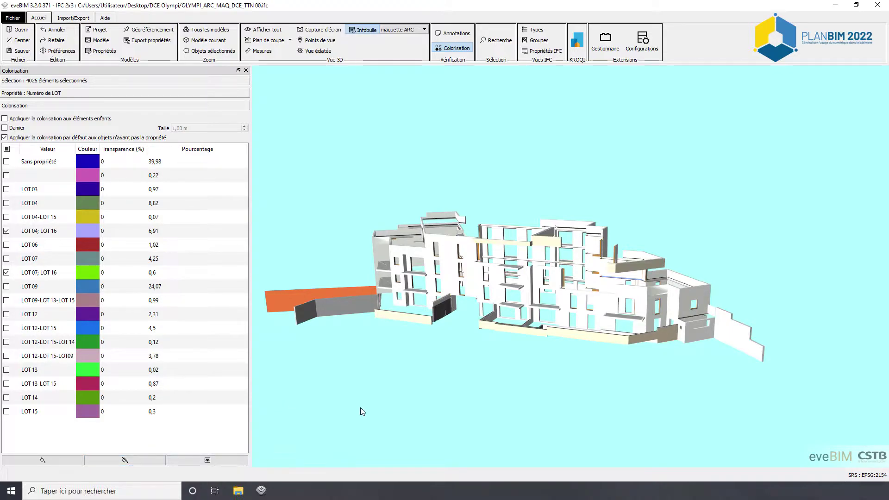
click(387, 29)
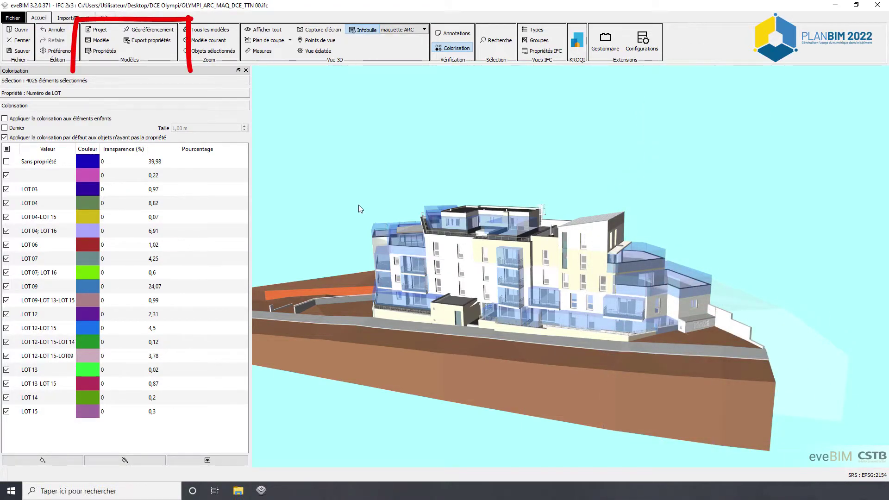
Open the property export and include all the IFC object types, from IfcAirTerminalType to IfcWindowStyle
click(149, 42)
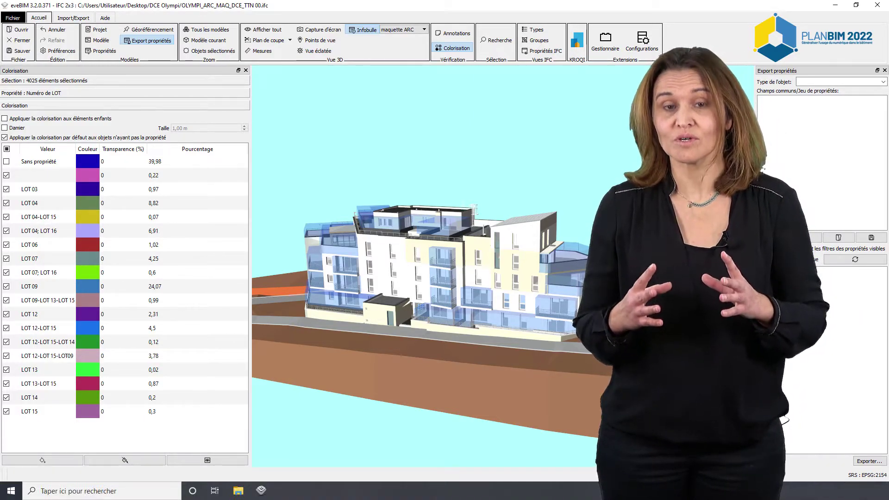
click(884, 82)
click(802, 89)
click(802, 96)
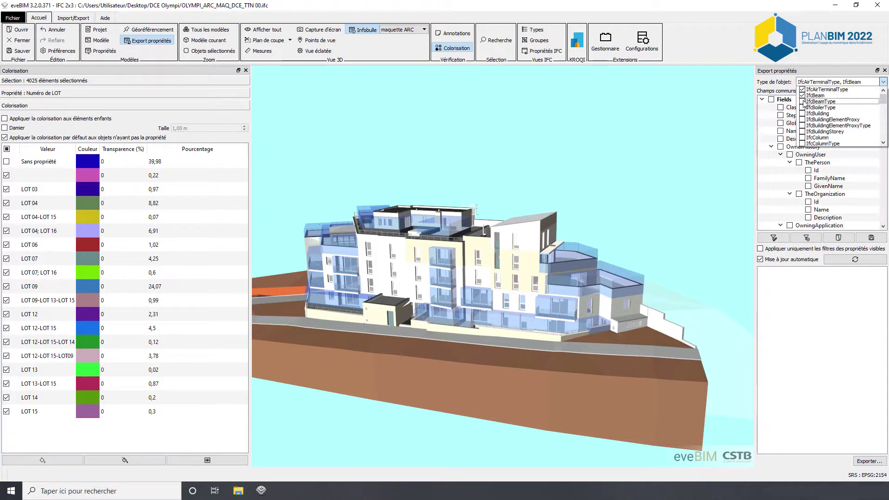
click(803, 102)
click(802, 107)
click(793, 126)
click(793, 133)
click(793, 139)
click(793, 146)
click(793, 153)
scroll(793, 139, down, 1)
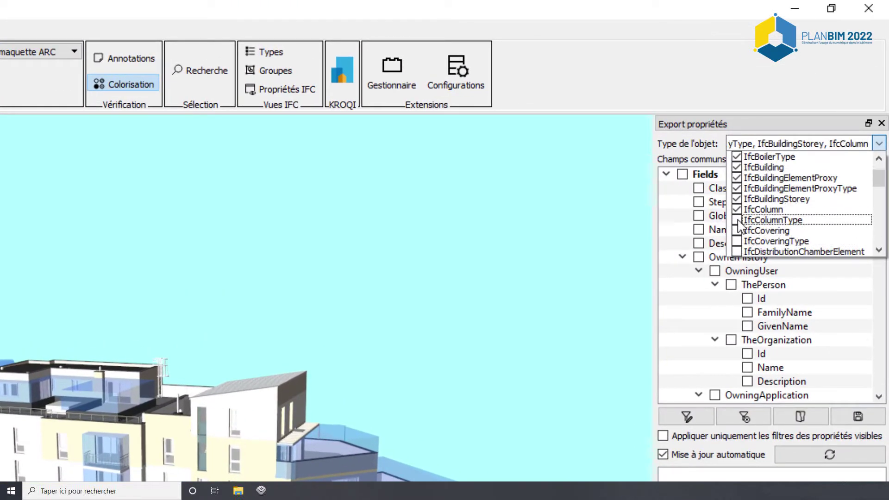
click(793, 139)
click(793, 145)
click(737, 220)
click(737, 231)
click(737, 241)
scroll(737, 231, down, 2)
click(737, 188)
click(737, 209)
click(737, 220)
click(737, 230)
click(737, 241)
click(737, 252)
scroll(737, 241, down, 2)
click(737, 199)
click(737, 209)
click(737, 220)
click(737, 231)
click(737, 241)
click(737, 252)
scroll(737, 241, down, 3)
click(737, 157)
click(737, 167)
click(737, 178)
click(737, 188)
click(737, 199)
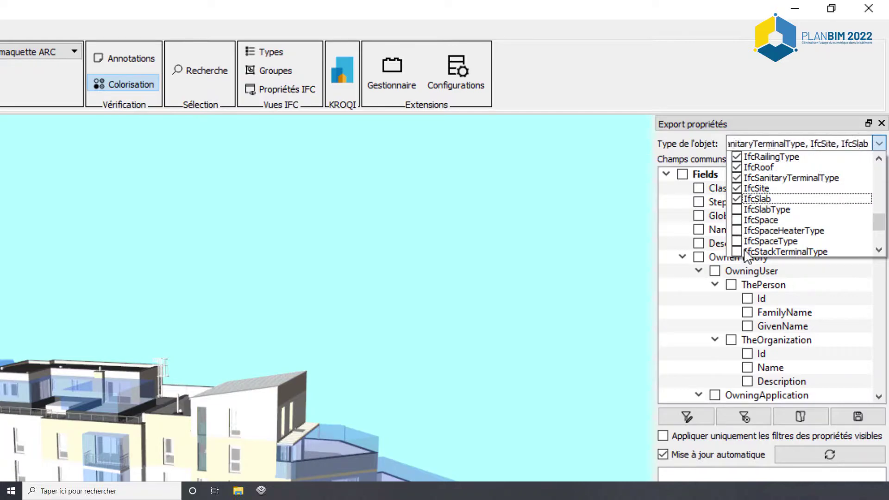
click(737, 209)
click(736, 220)
click(737, 230)
click(737, 240)
click(737, 251)
scroll(773, 213, down, 2)
click(737, 178)
click(737, 188)
click(737, 199)
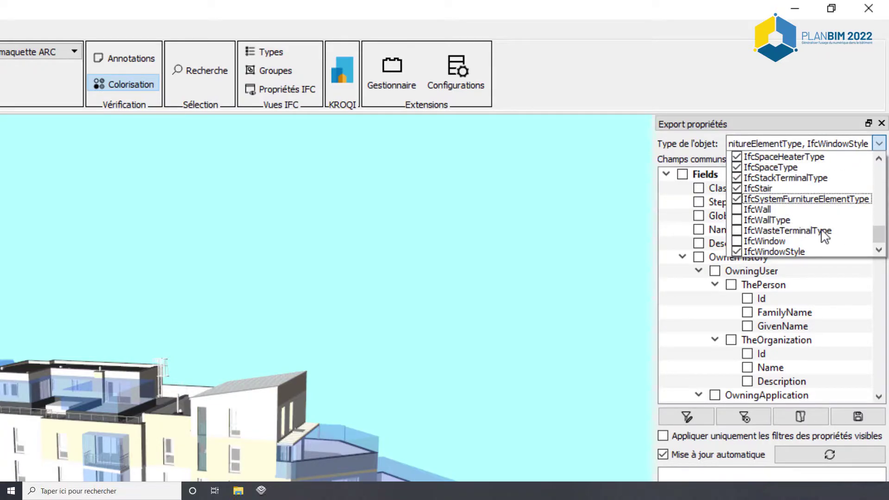
scroll(825, 227, up, 13)
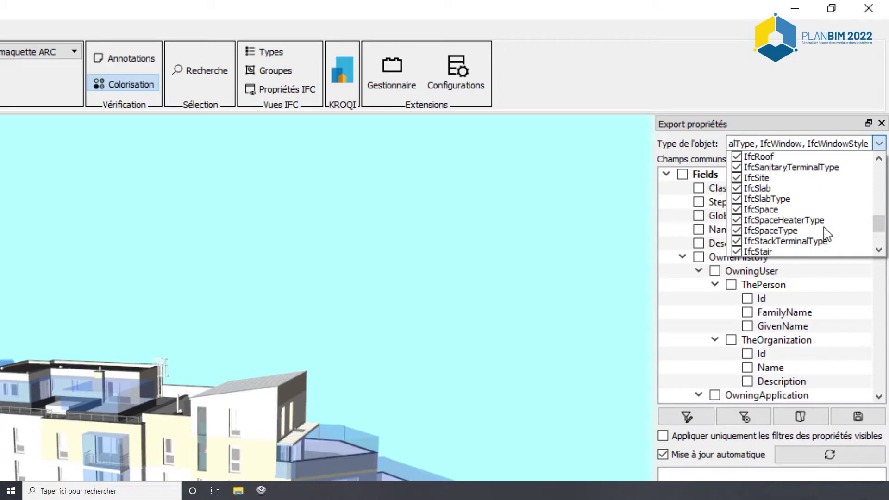
scroll(813, 216, down, 13)
click(699, 159)
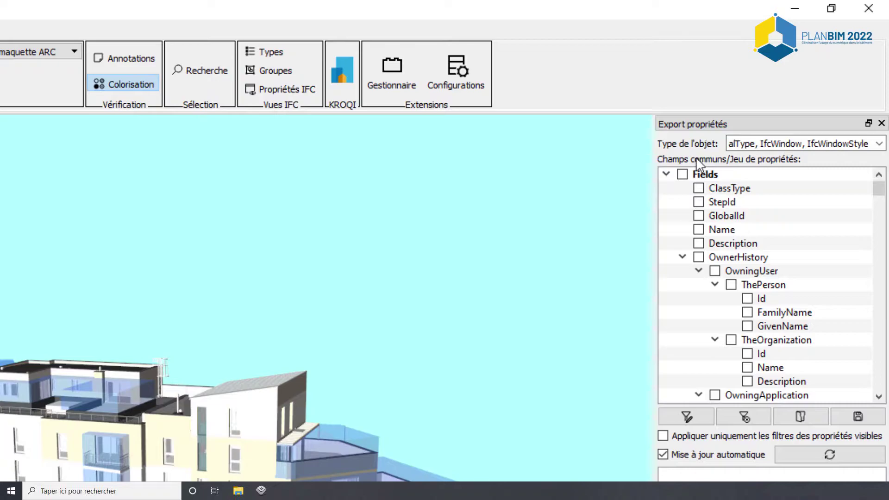
Include the Numéro de LOT property from Propriétés DCE in the export and save the export configuration as "config Maquette ARC"
click(666, 175)
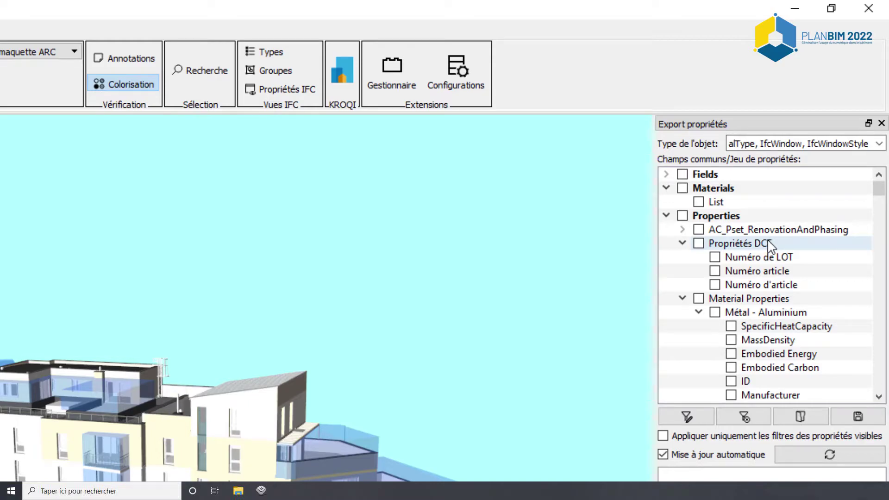
click(715, 258)
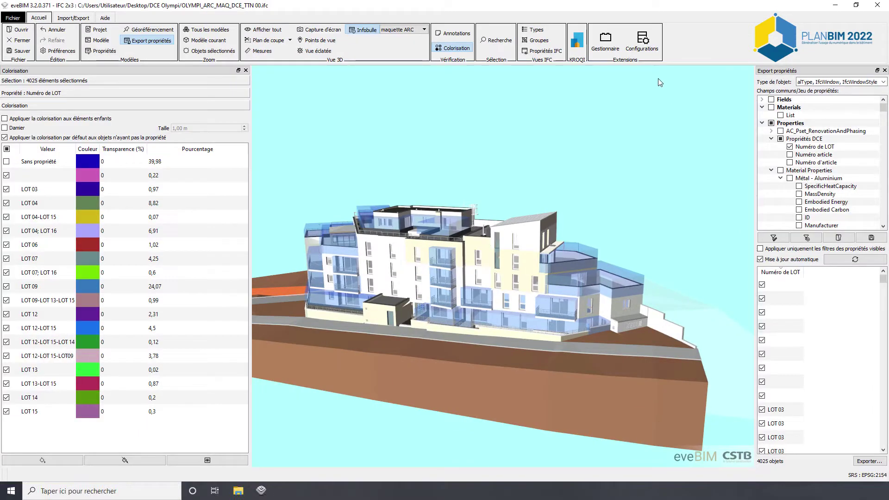
click(456, 74)
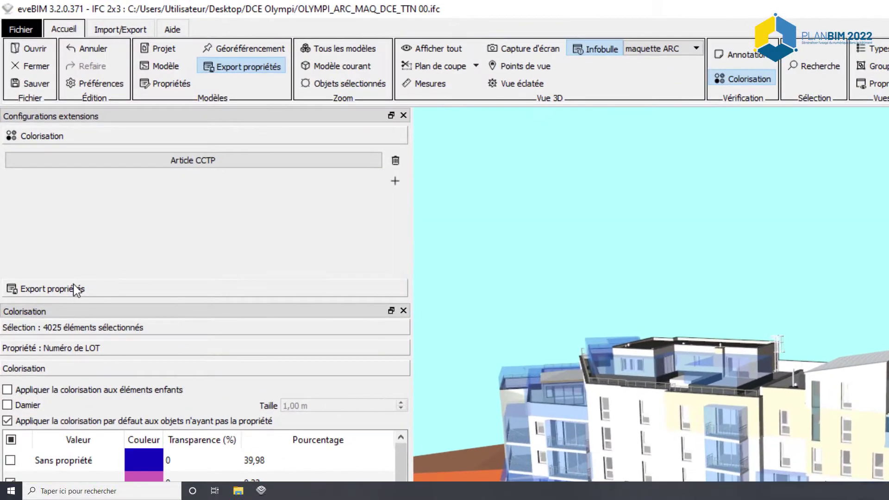
click(46, 176)
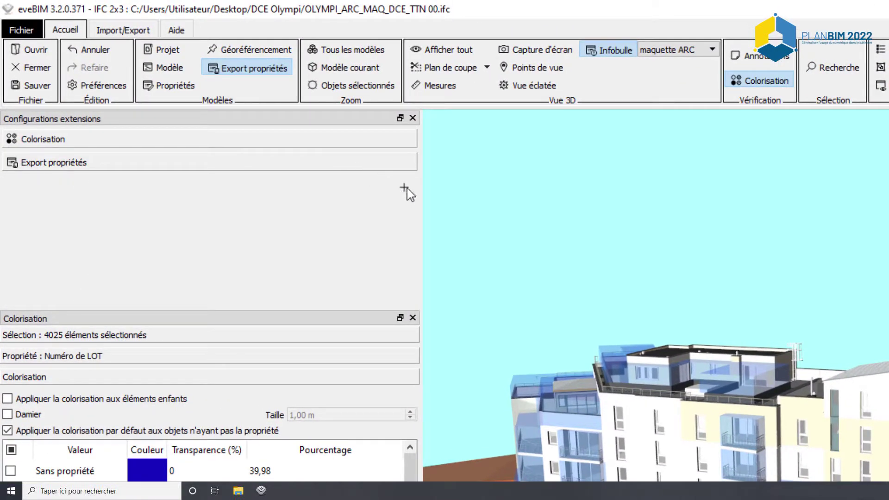
click(404, 187)
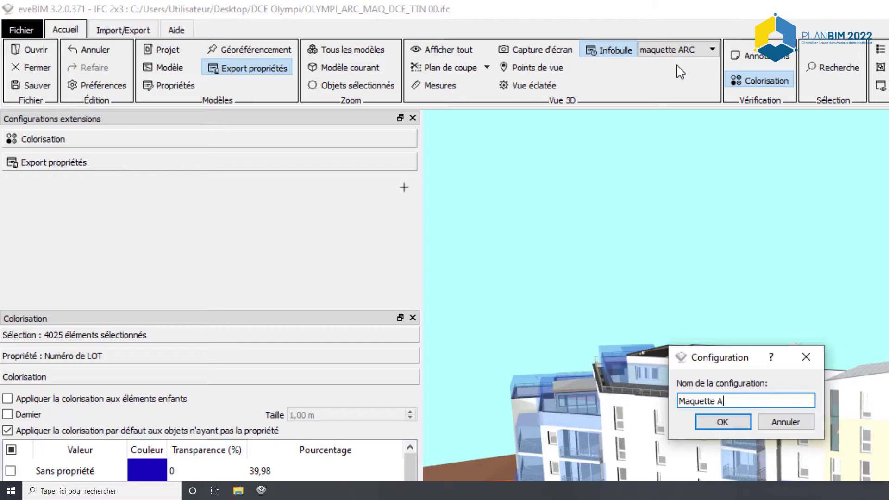
text(config)
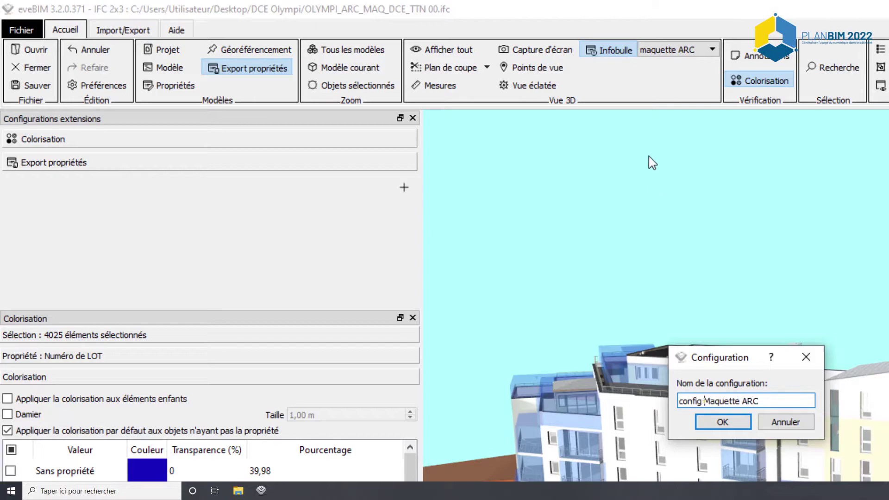
click(723, 423)
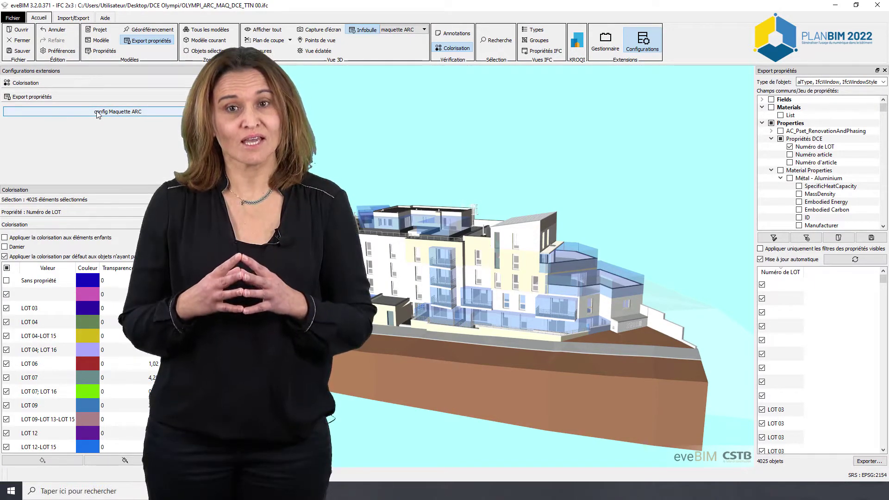
Filter the export's Numéro de LOT property to values containing 16 and refresh the object list
drag(695, 160, 675, 159)
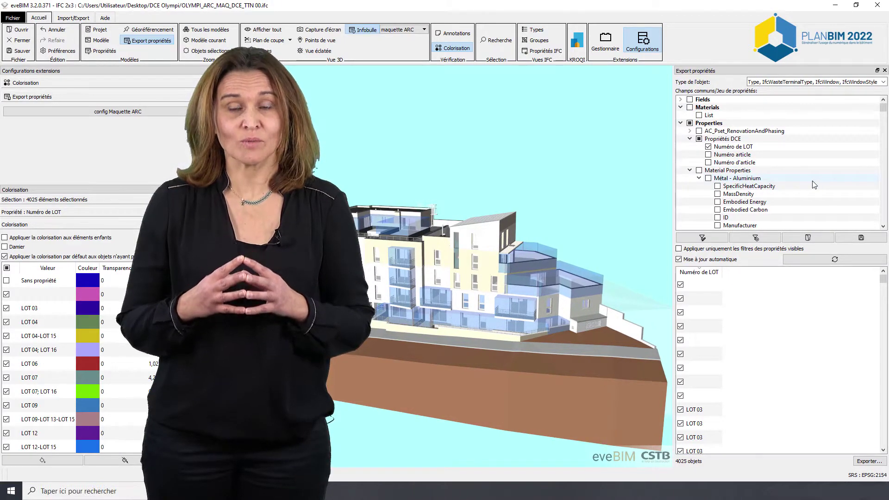
double_click(774, 147)
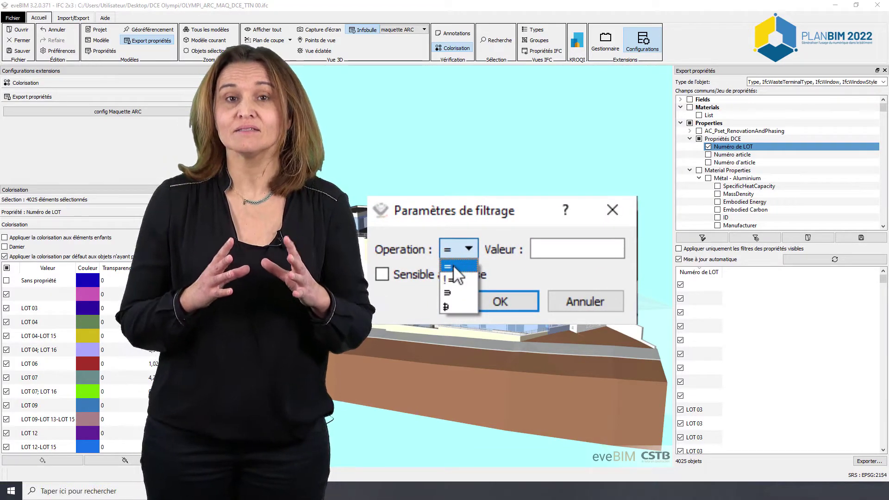
click(446, 293)
text(16)
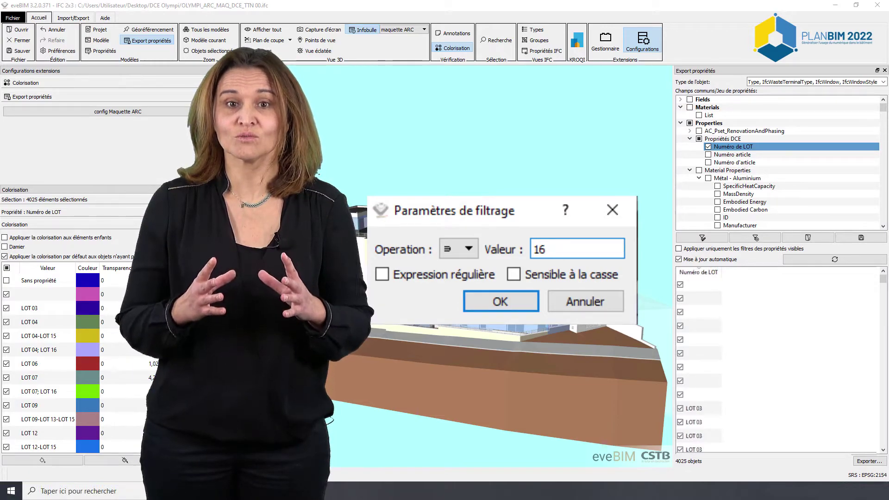
key(Return)
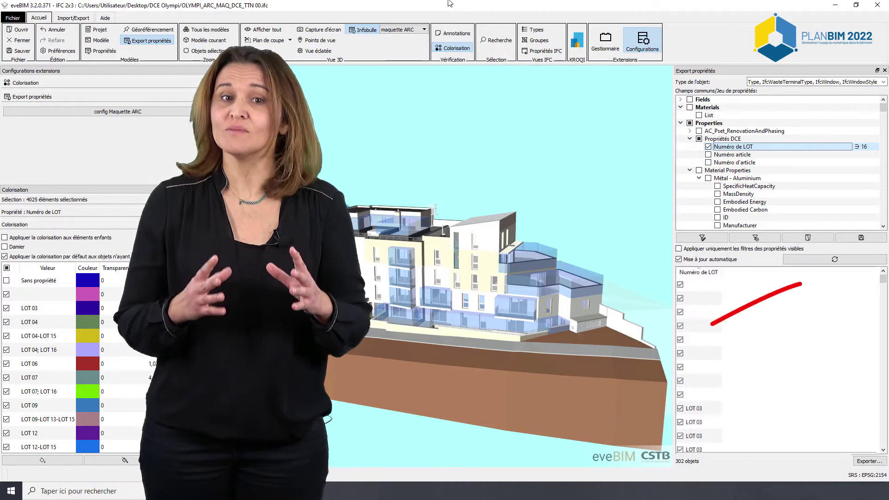
click(842, 262)
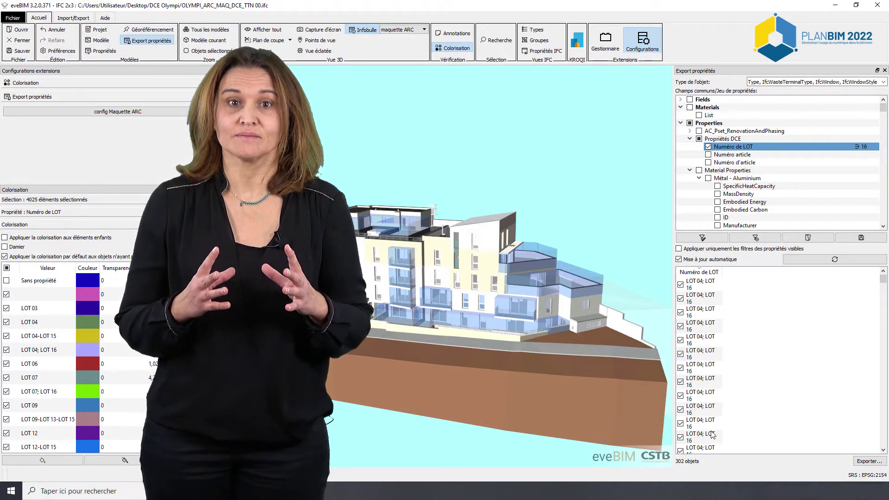
Select all the filtered LOT 16 objects in the export list so they are highlighted in the 3D model
click(709, 298)
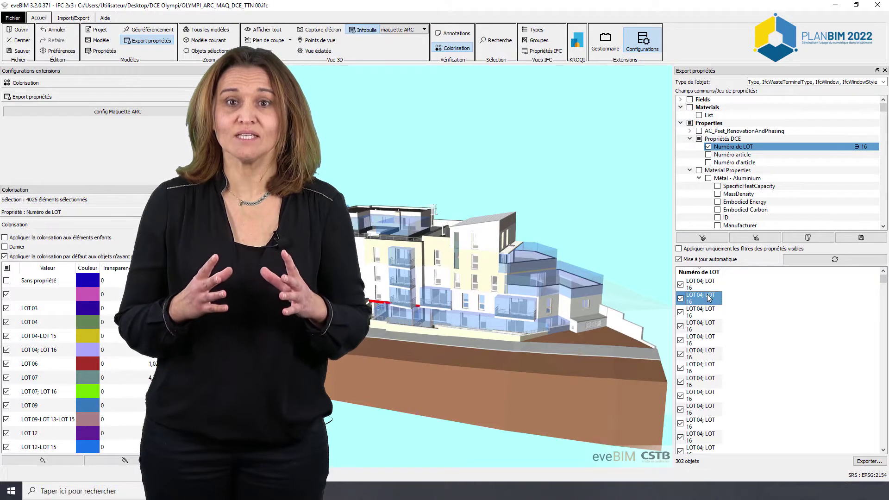
key(ctrl+a)
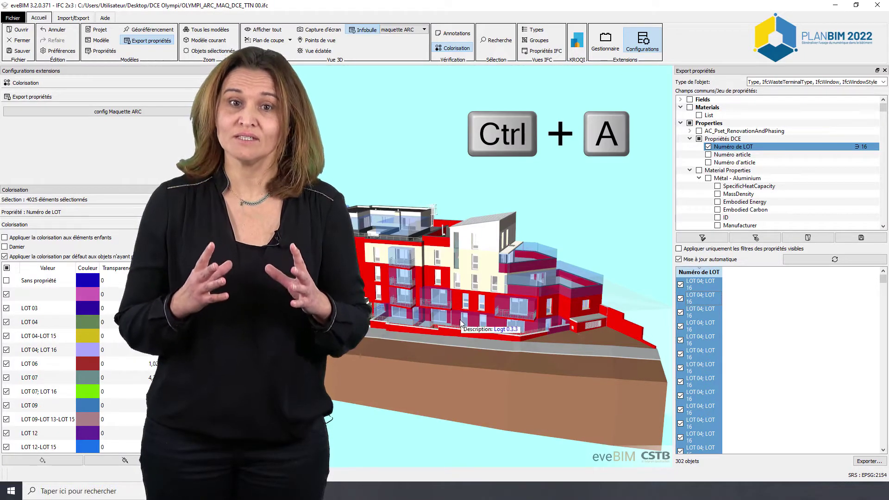
drag(476, 319, 506, 307)
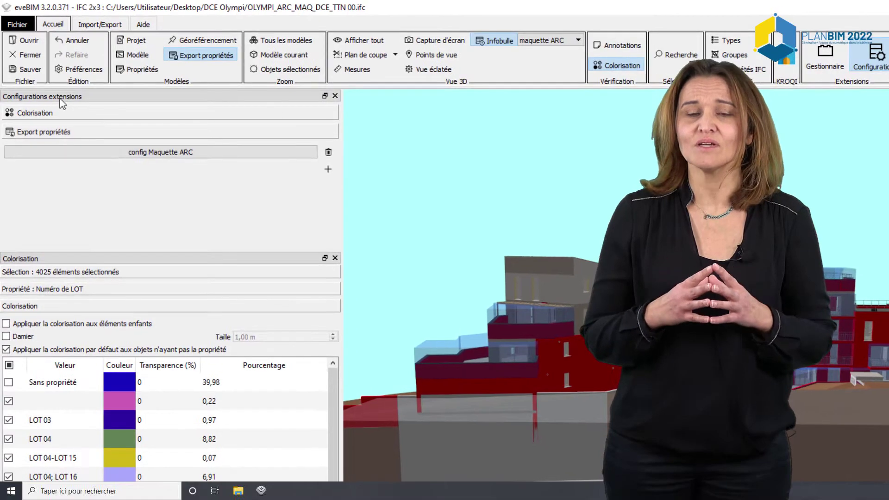
Colour the selected LOT 16 elements by the Numéro article property from Propriétés DCE, then clear the selection
click(39, 274)
click(27, 288)
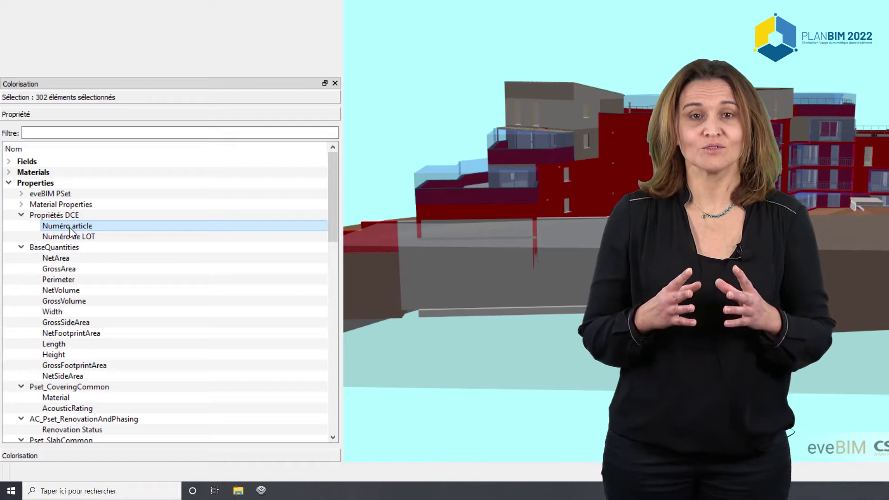
click(50, 456)
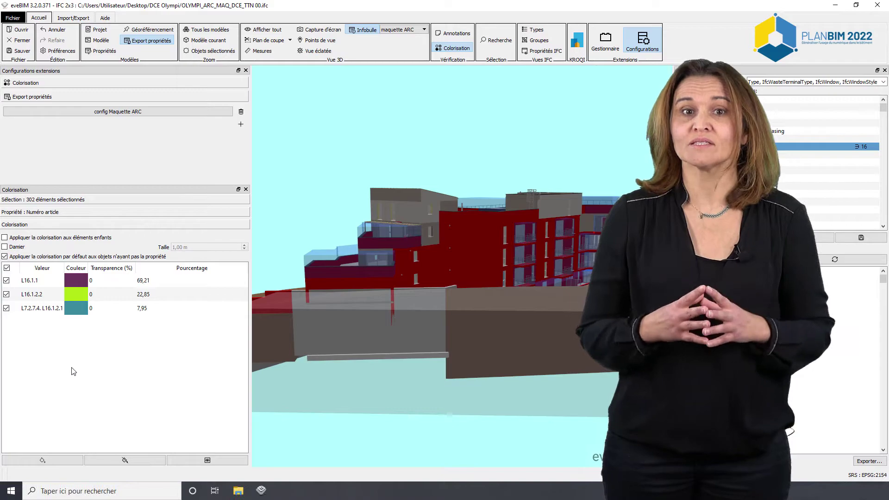
click(42, 460)
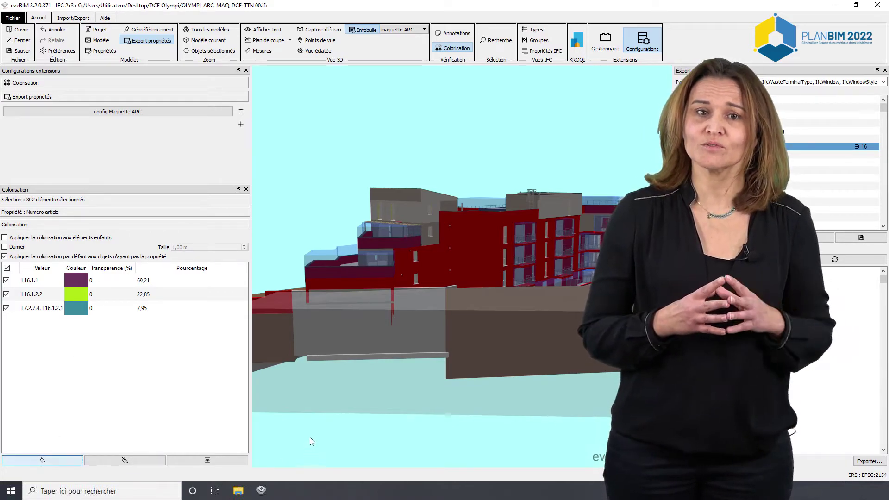
click(313, 425)
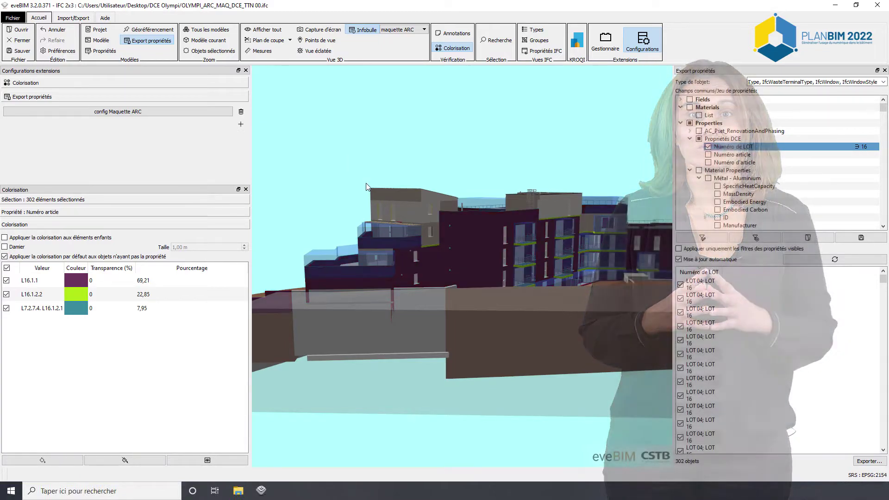
Close the property export and examine the coloured facades and balconies around the building
scroll(373, 272, down, 2)
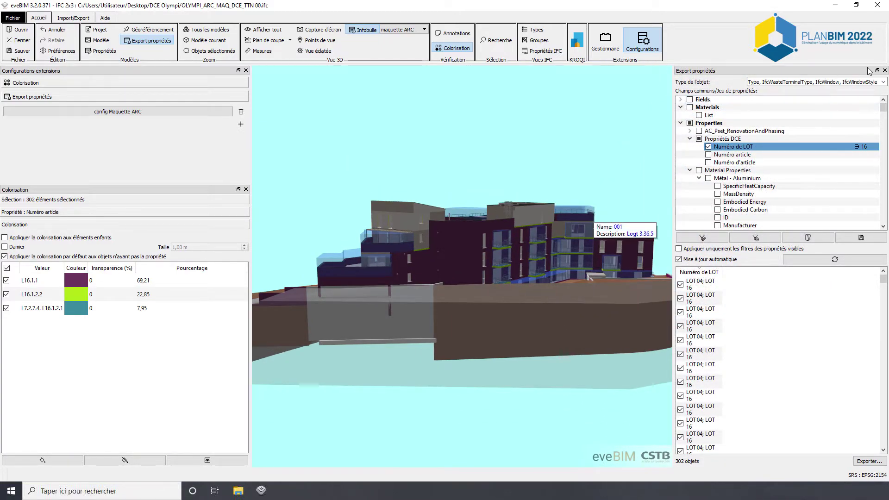
click(884, 71)
scroll(760, 280, up, 3)
drag(749, 286, 630, 337)
scroll(736, 301, down, 2)
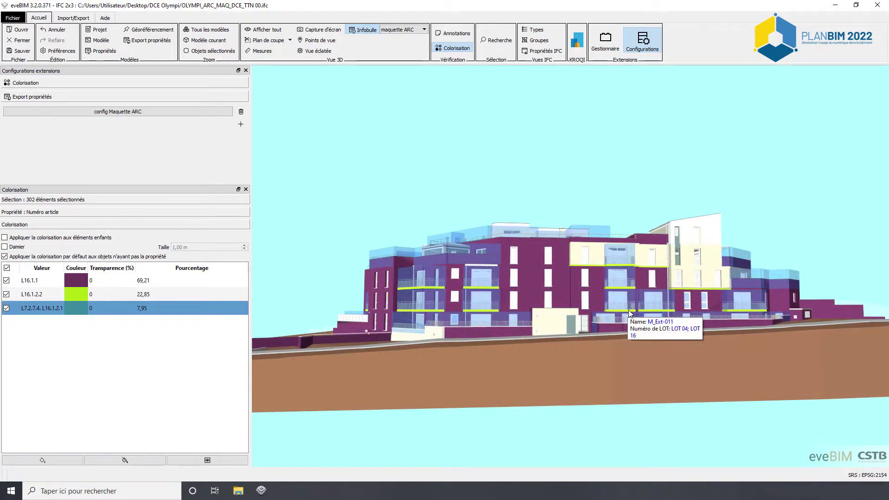
Restrict the colouring to the L16.1.1 elements by turning off L16.1.2.2 and L7.2.7.4. L16.1.2.1, and inspect the building
drag(595, 343, 593, 412)
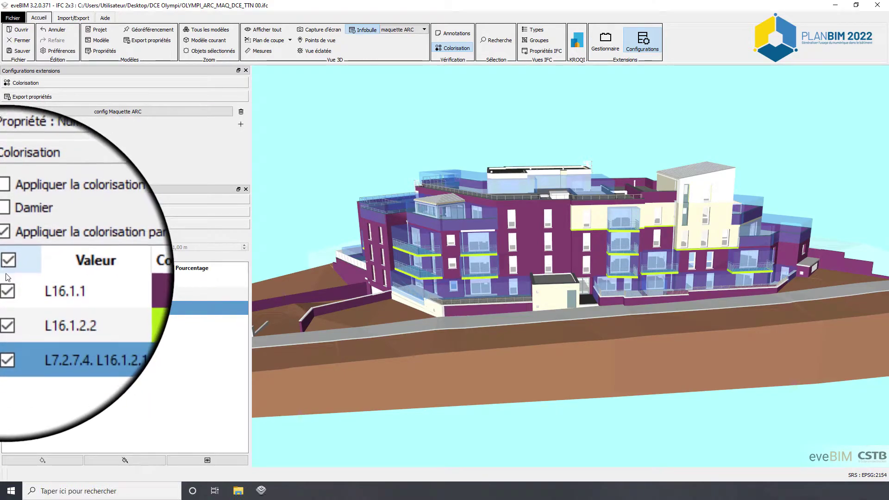
click(5, 296)
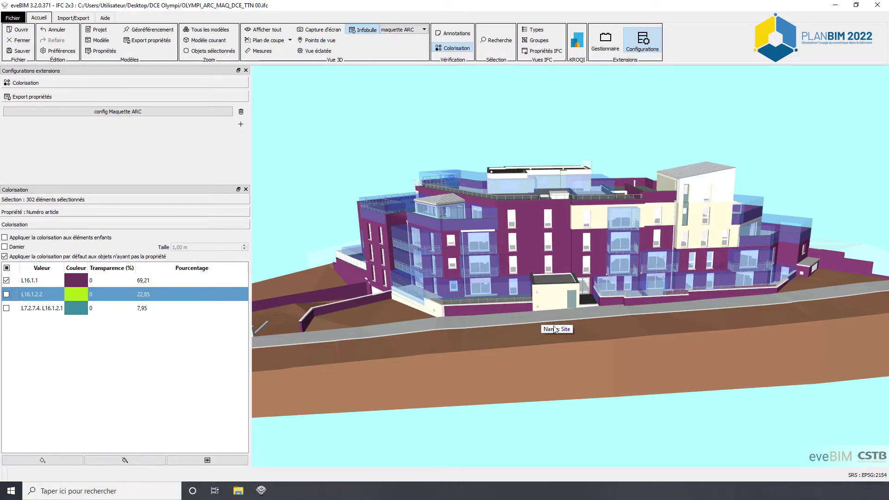
drag(569, 331, 593, 301)
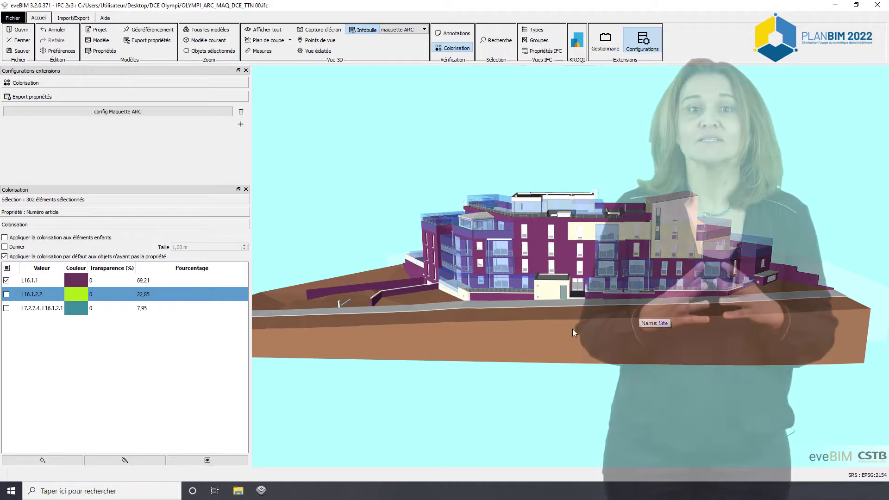
scroll(574, 287, up, 3)
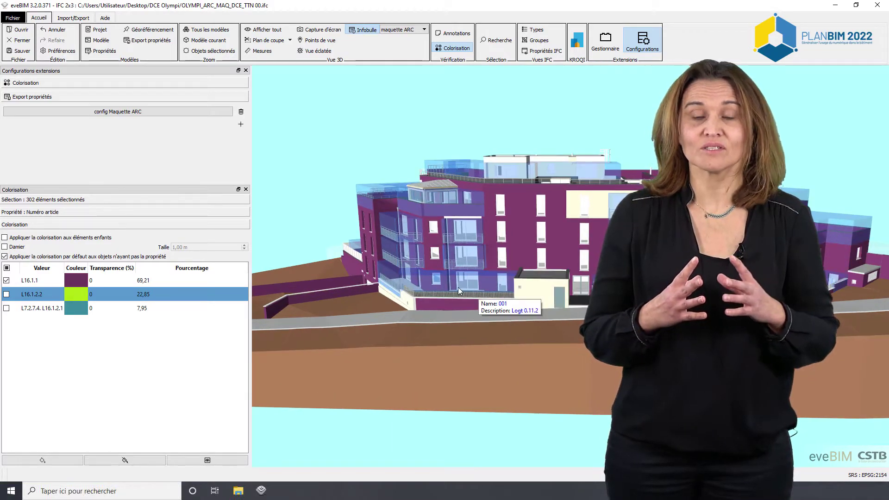
Isolate the coloured elements in the 3D view and toggle the colouring of L16.1.2.2 and L7.2.7.4. L16.1.2.1
click(207, 460)
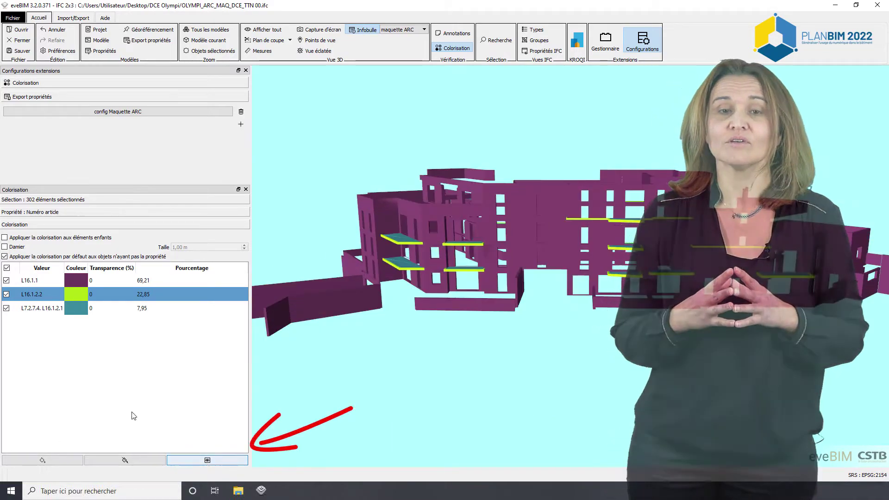
click(6, 294)
click(7, 308)
Capture a rectangular screen snip of the coloured building in the 3D view
mouse_move(324, 345)
mouse_down()
mouse_move(399, 358)
mouse_move(508, 327)
mouse_move(506, 304)
mouse_move(511, 388)
mouse_move(478, 369)
mouse_move(558, 403)
mouse_up()
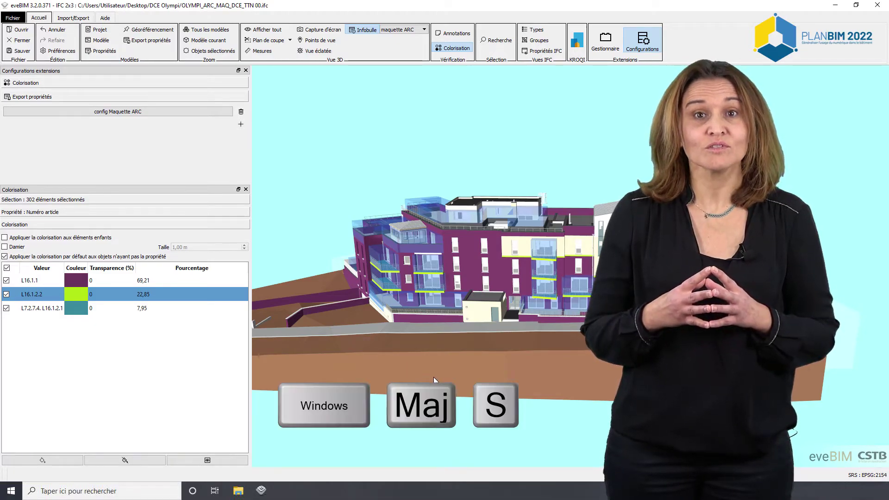
key(super+shift+s)
drag(293, 110, 824, 434)
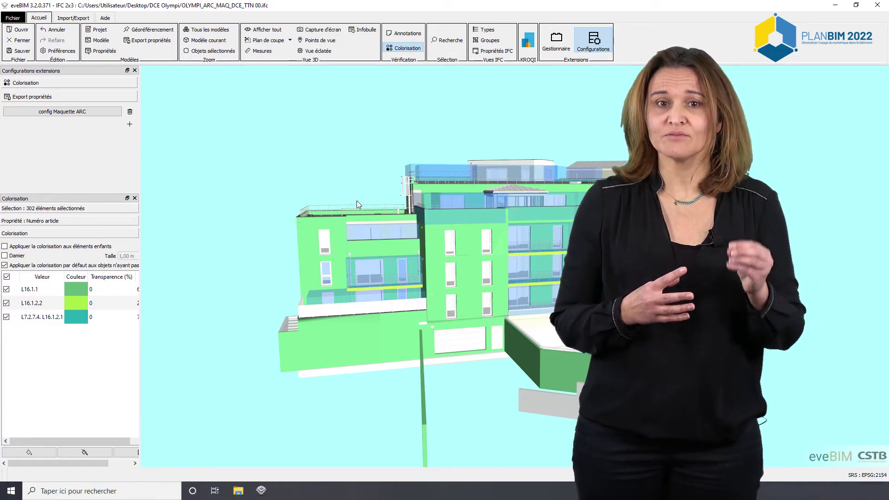
Open the property export and review the IFC object types included in it
click(144, 43)
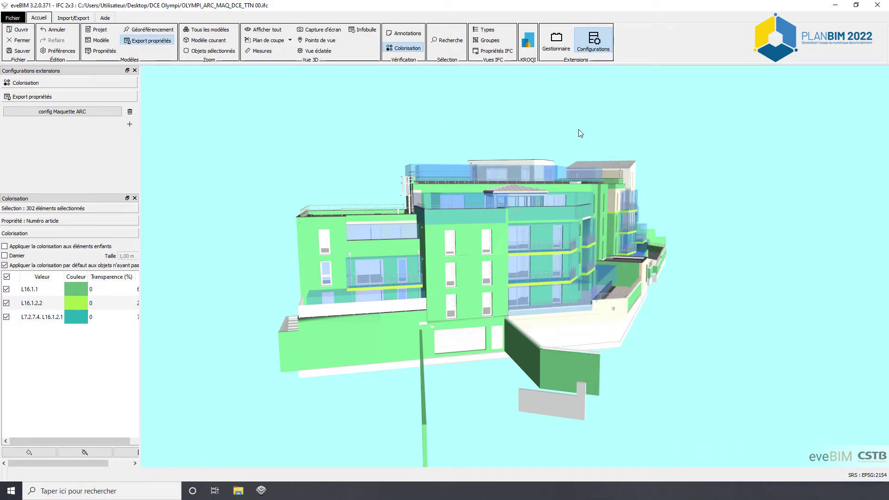
click(884, 82)
scroll(806, 121, down, 10)
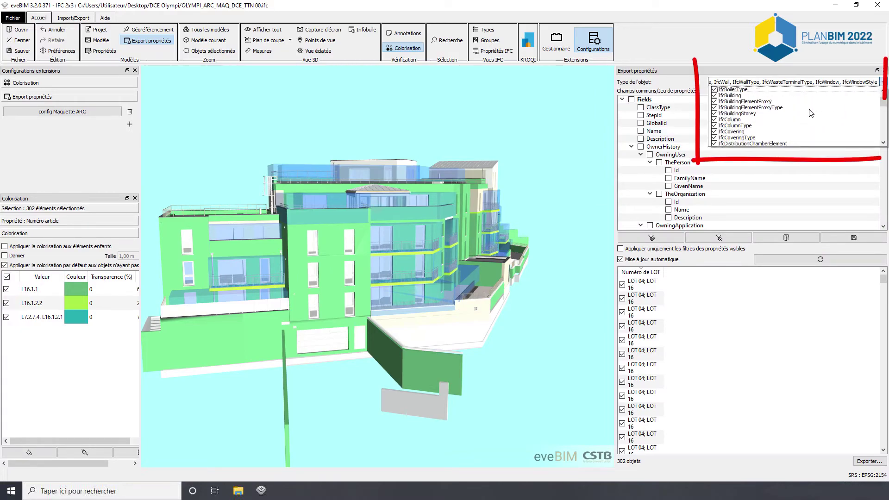
scroll(806, 122, down, 3)
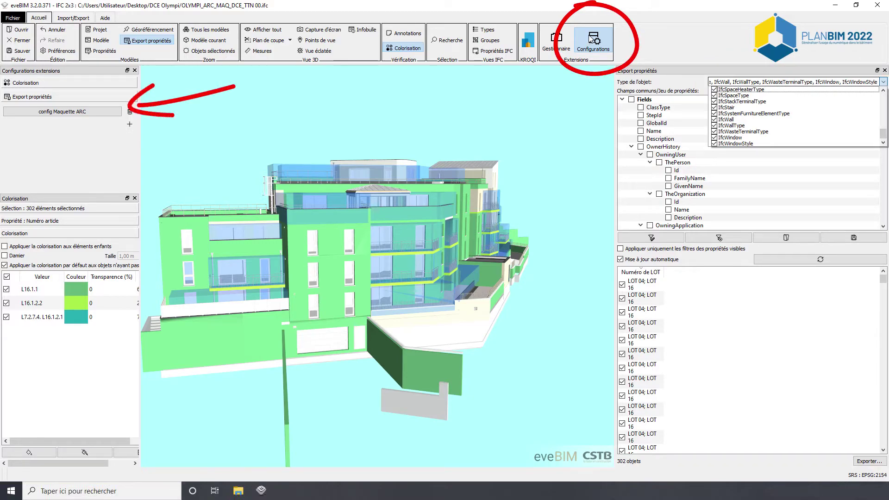
click(643, 92)
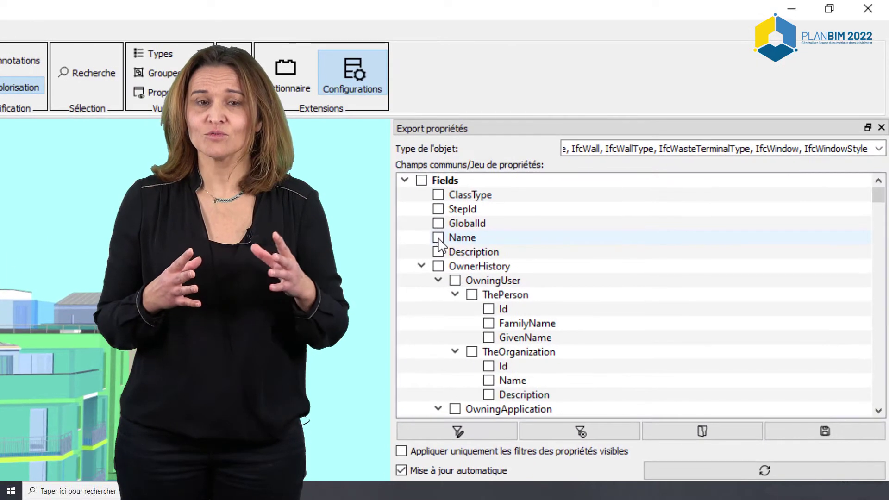
Include the Name and Description fields, all BaseQuantities and all Propriétés DCE properties in the export
click(640, 131)
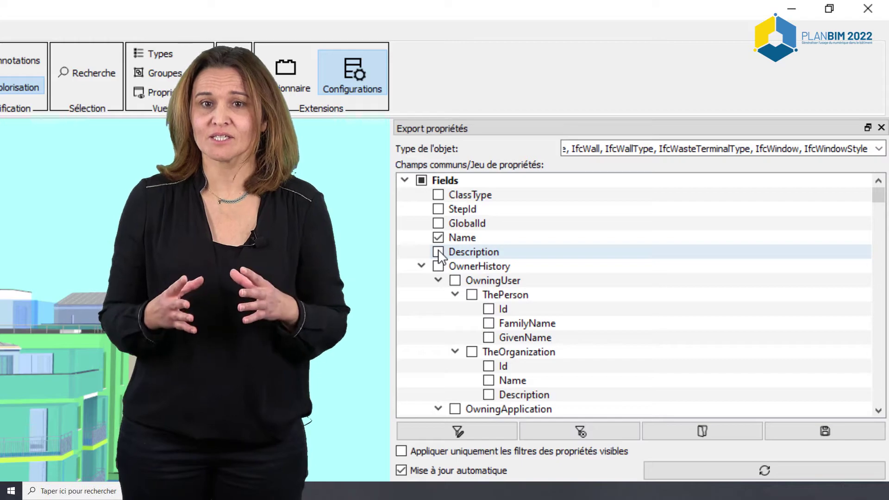
click(405, 180)
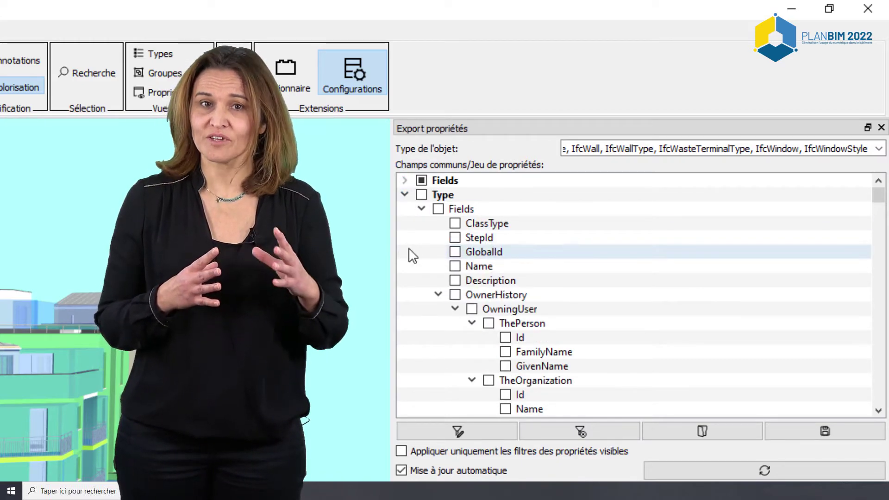
click(405, 194)
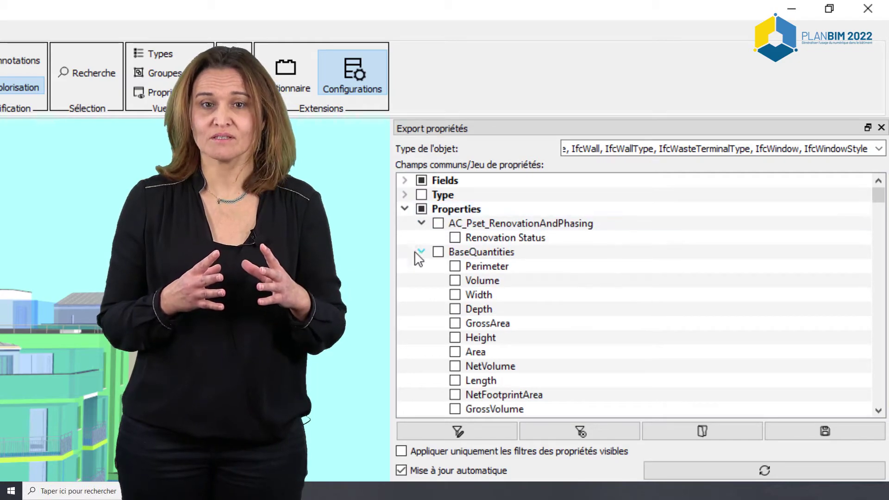
click(438, 252)
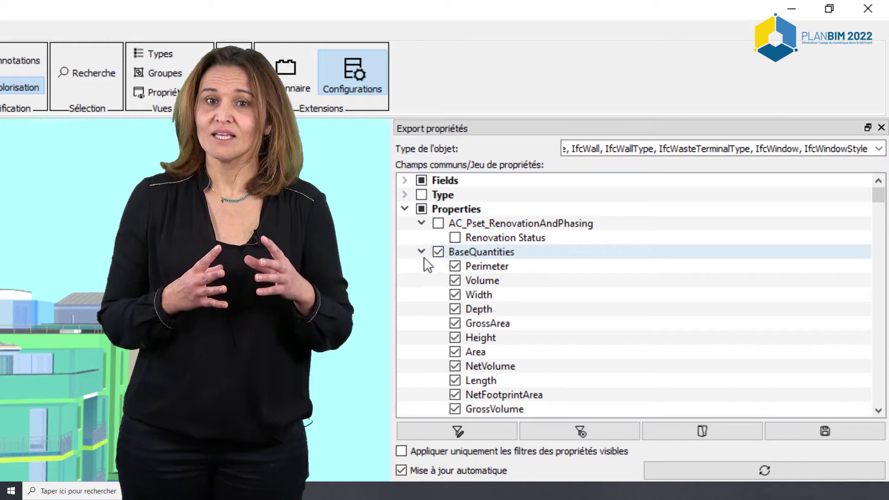
click(421, 251)
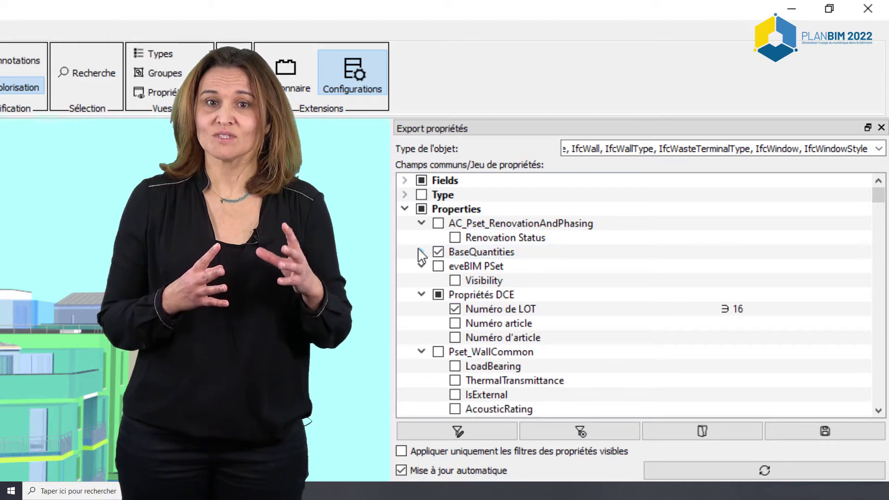
click(437, 296)
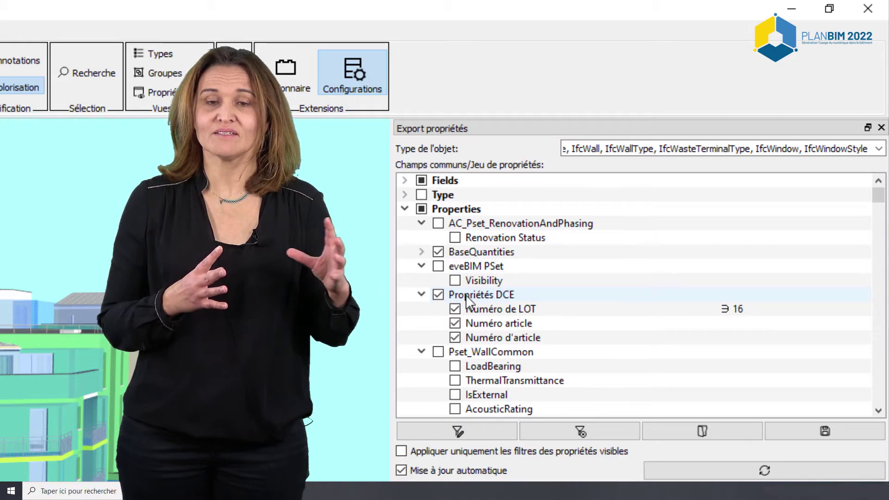
Remove the filter on Numéro de LOT and save the export setup as a new configuration named Config qunatites ARCan
click(748, 316)
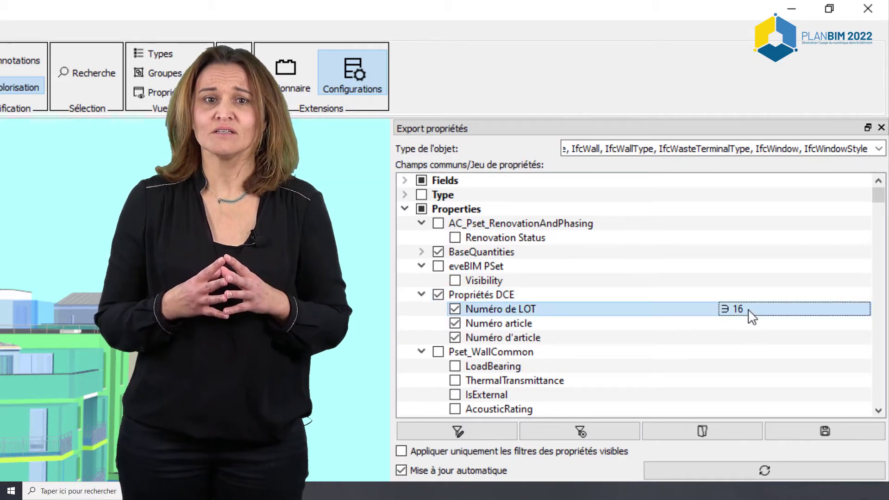
click(580, 433)
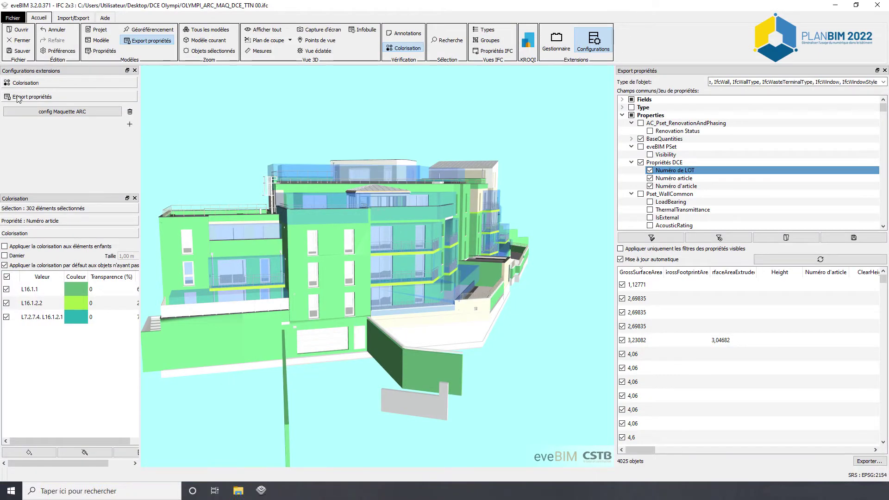
click(130, 124)
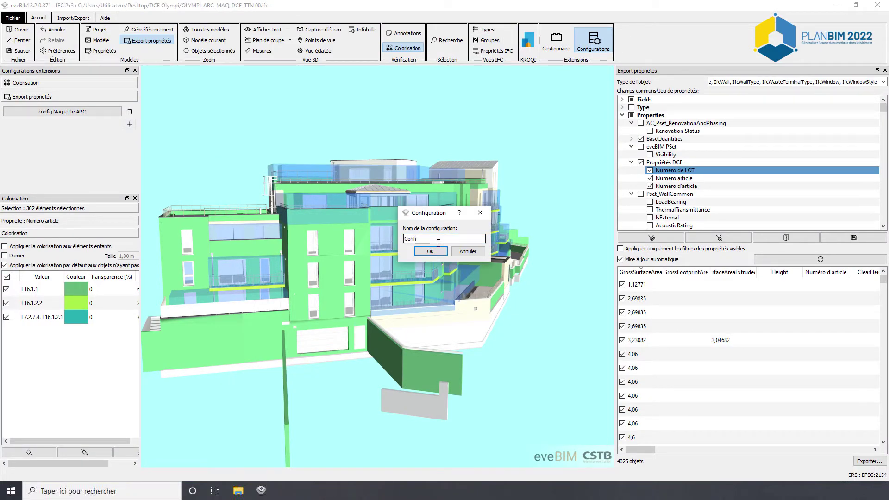
text(Config qunatites ARCan)
key(Return)
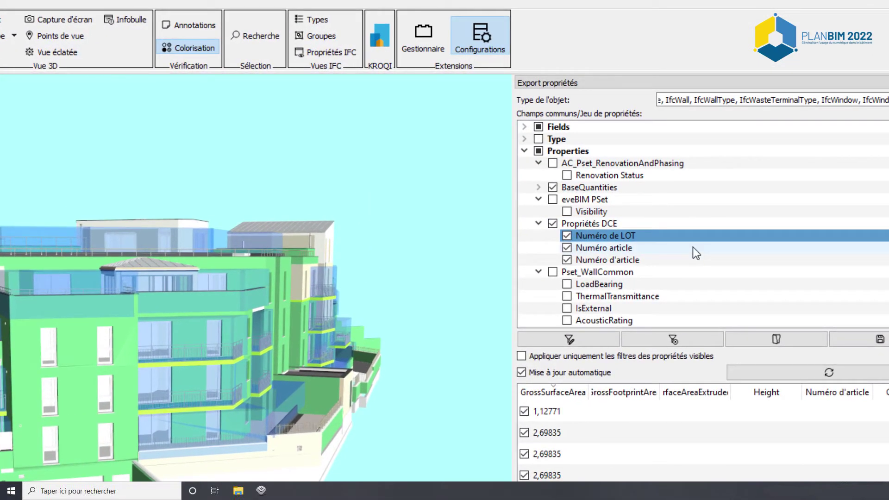
Filter the export's Numéro article property to values equal to L16.1.1
double_click(693, 247)
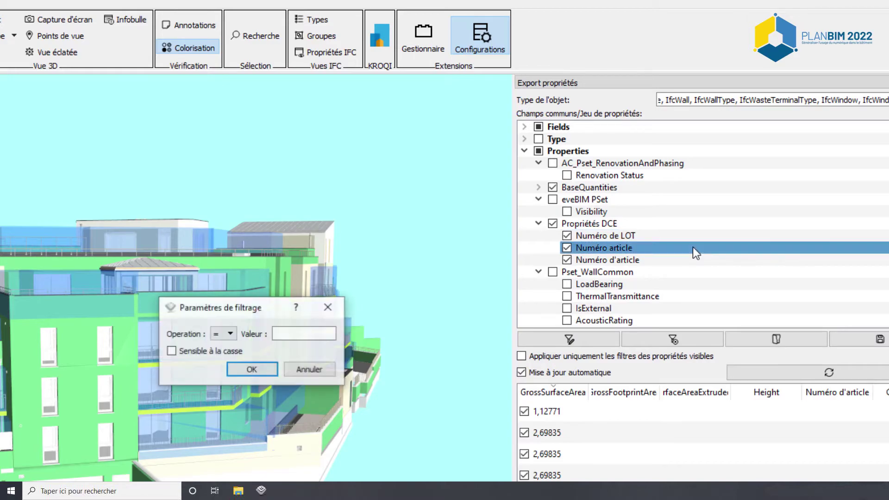
click(230, 334)
click(212, 347)
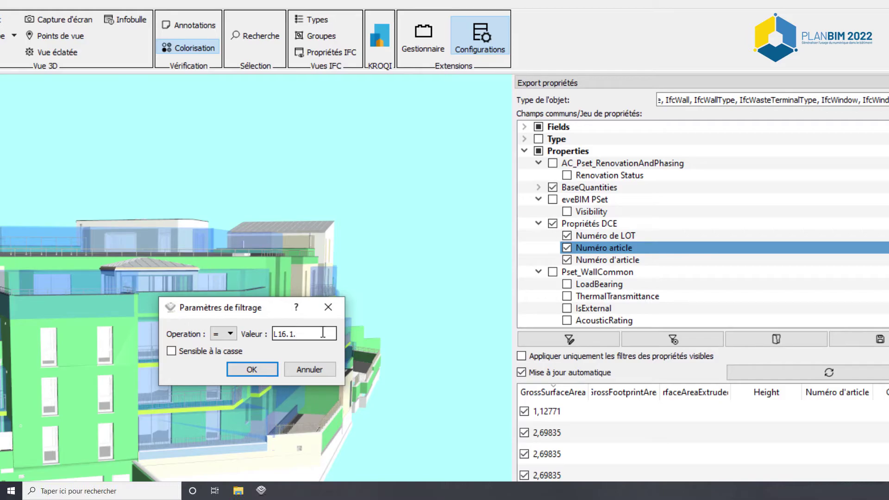
click(250, 369)
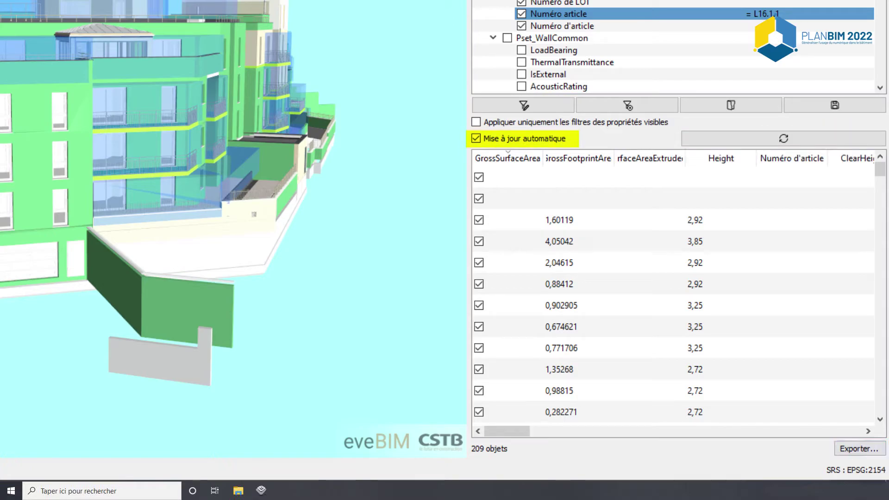
Export the filtered objects to an Excel file named export enduit on the Bureau
click(859, 449)
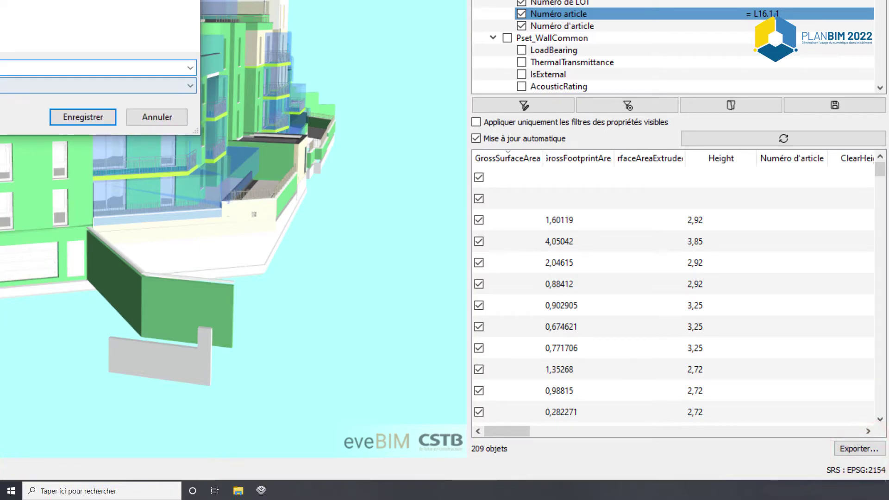
text(export enduit)
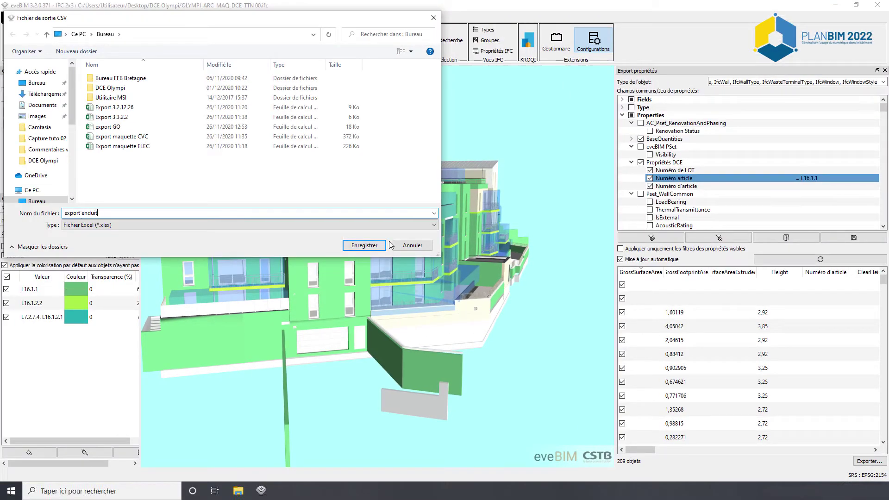
click(366, 245)
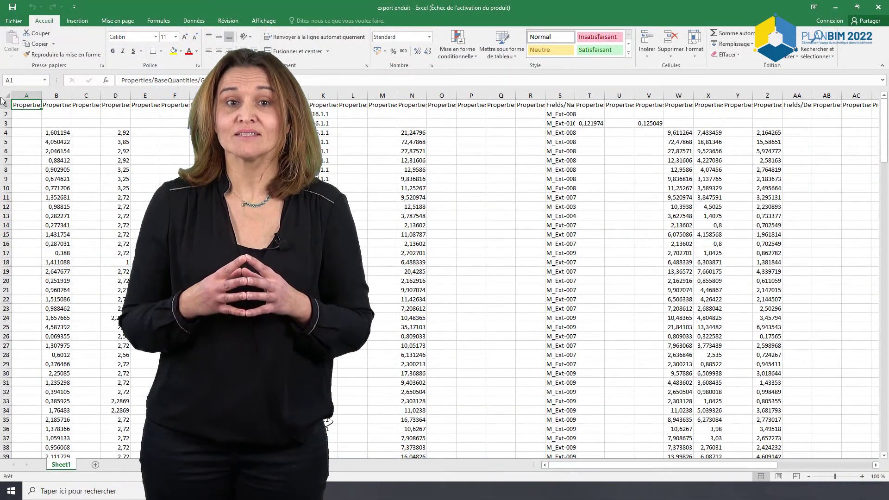
Add filters to the header row of the export enduit workbook in Excel
click(5, 104)
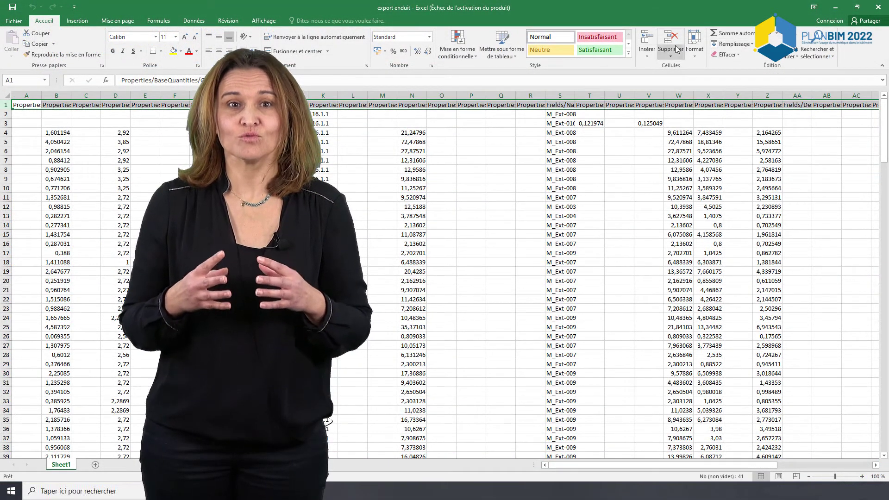
click(789, 52)
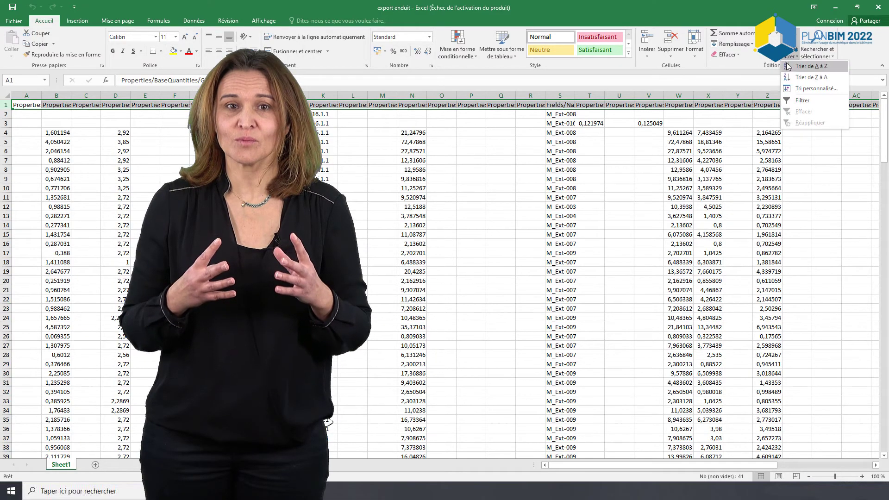
click(798, 101)
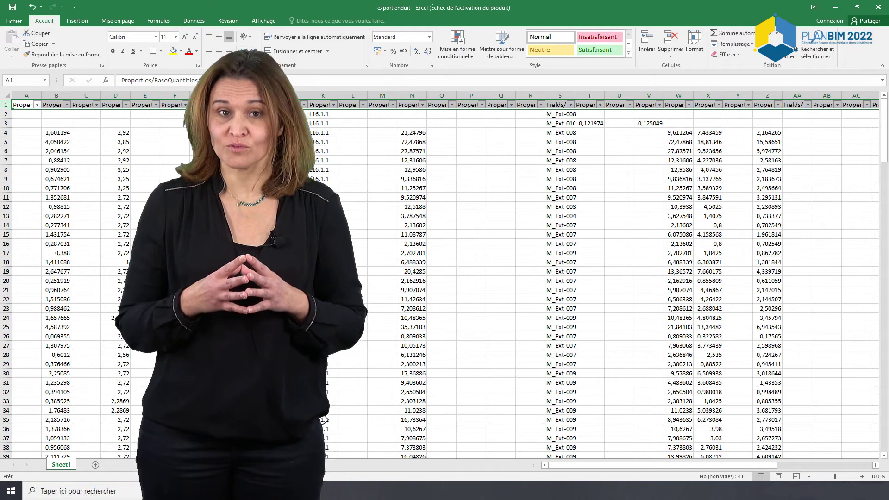
Delete the empty columns E to H from the sheet, and columns H to I of the shifted table
drag(144, 95, 231, 97)
right_click(232, 97)
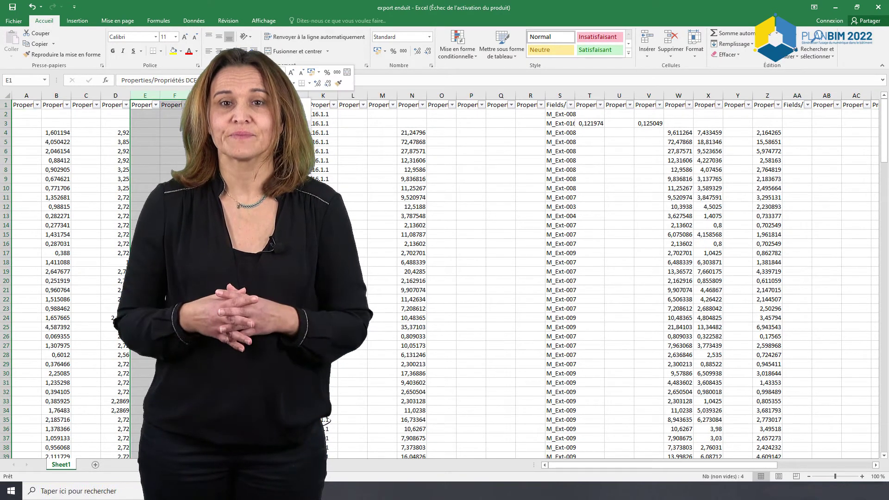
click(257, 173)
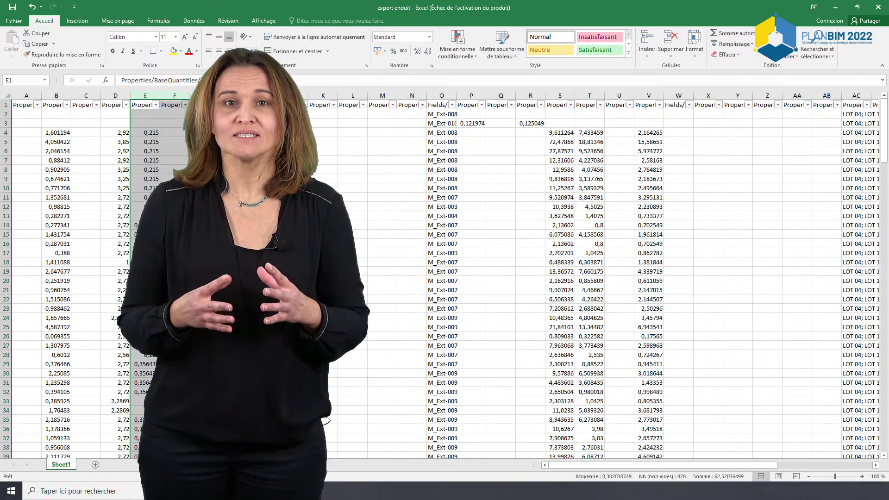
click(205, 96)
right_click(258, 95)
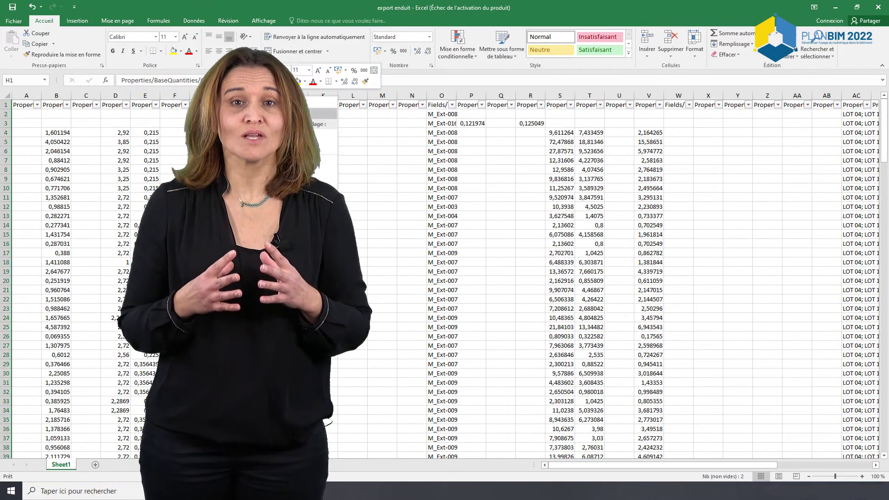
click(278, 172)
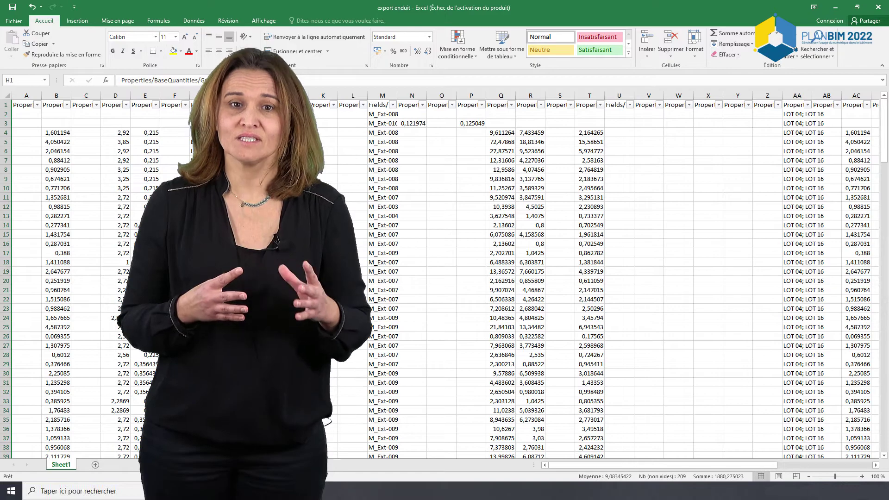
Delete the four unneeded columns I to L located just before the M_Ext name column
drag(264, 96, 353, 95)
right_click(350, 96)
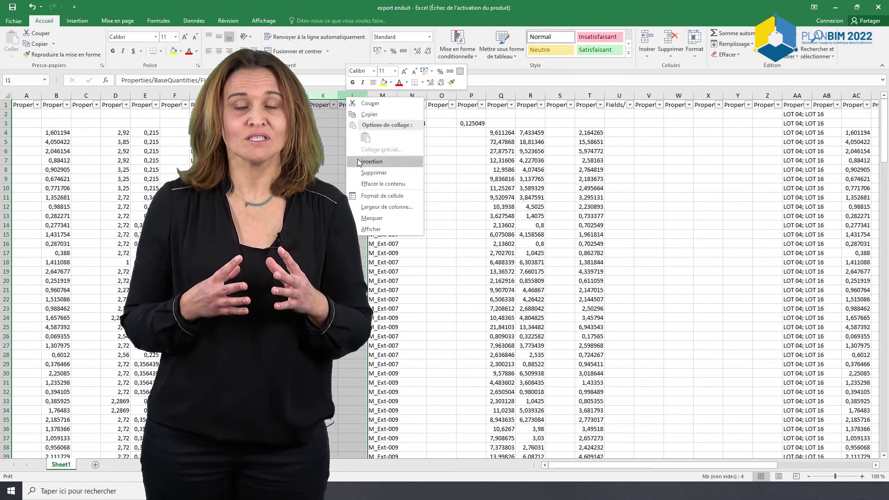
click(374, 172)
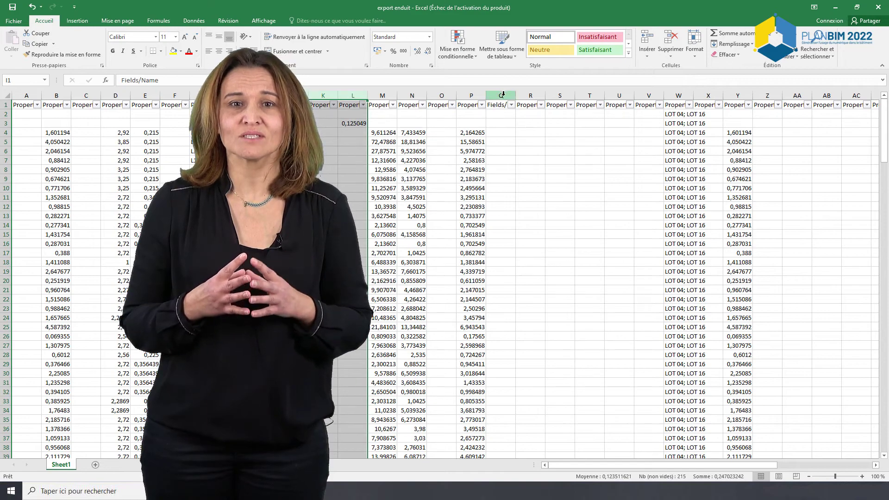
Delete columns Q to V starting at the Fields/Description column, and the unneeded columns T to X of the shifted table
drag(494, 97, 646, 96)
right_click(647, 97)
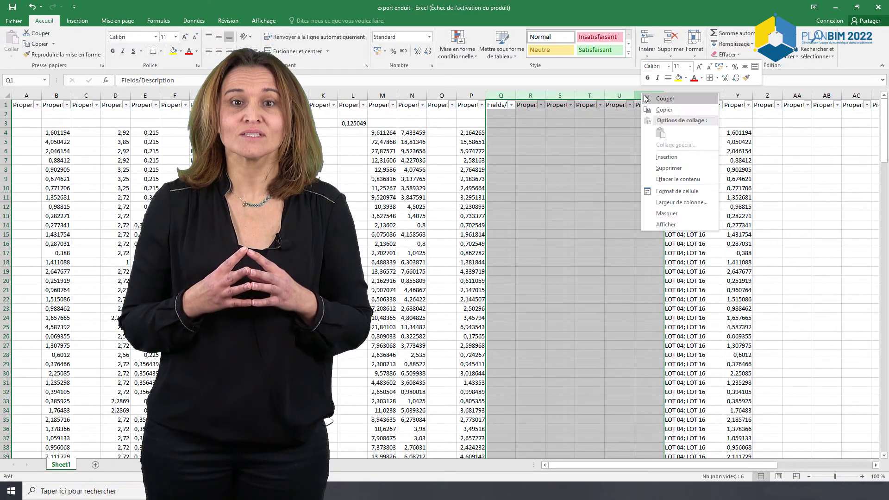
click(670, 168)
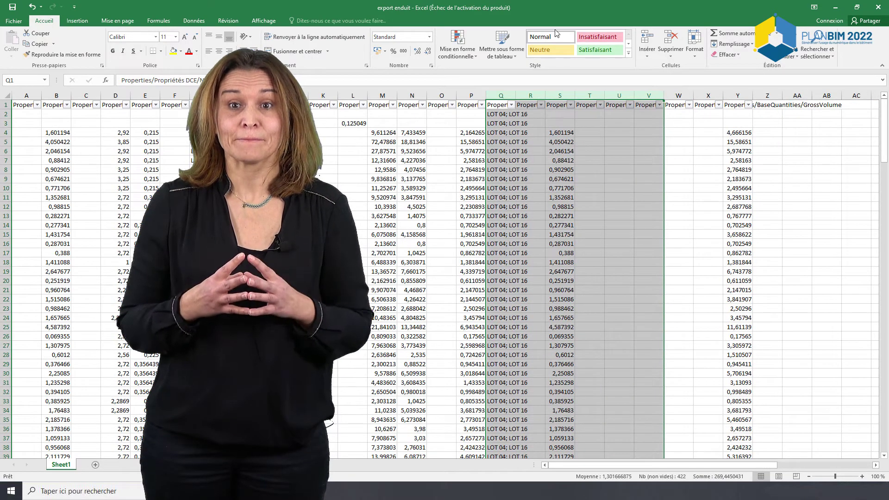
drag(589, 95, 704, 96)
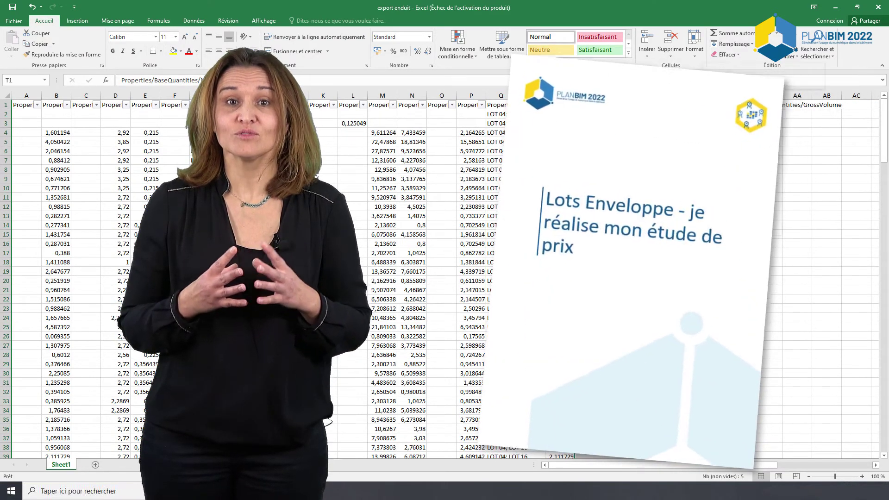
right_click(704, 96)
click(727, 168)
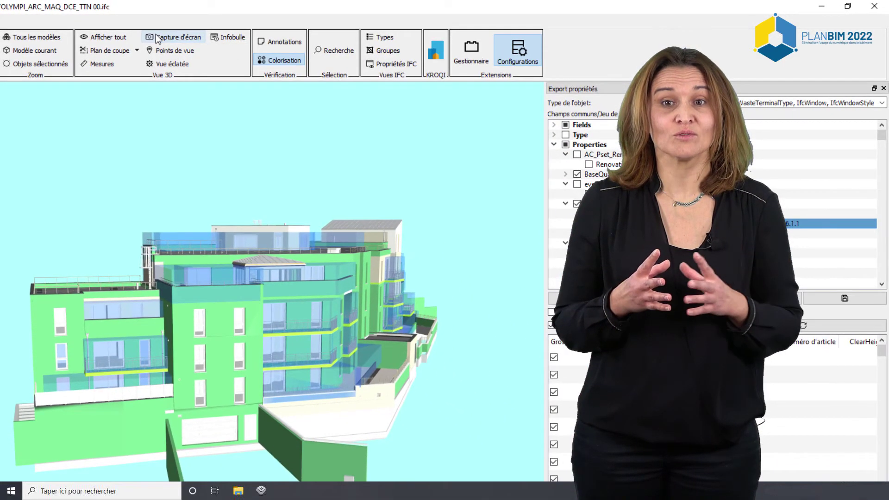
Switch to eveBIM and create a screen capture of the colour-coded 3D view of the OLYMPI building
click(157, 38)
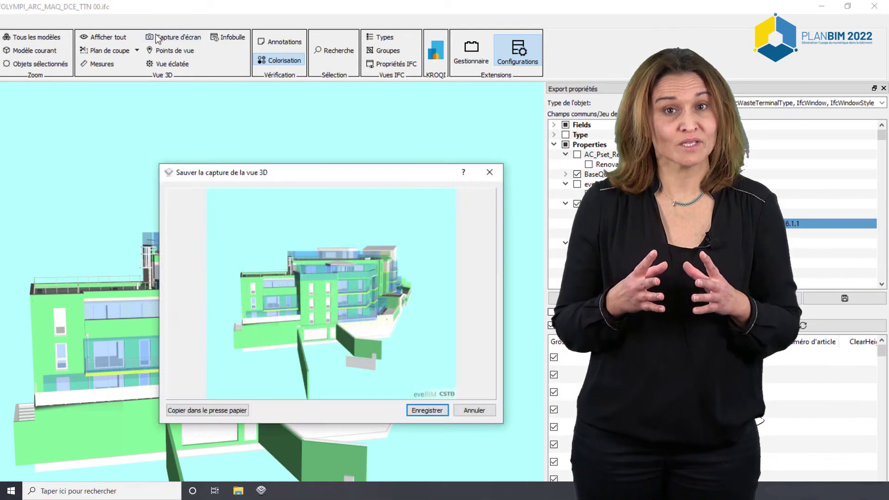